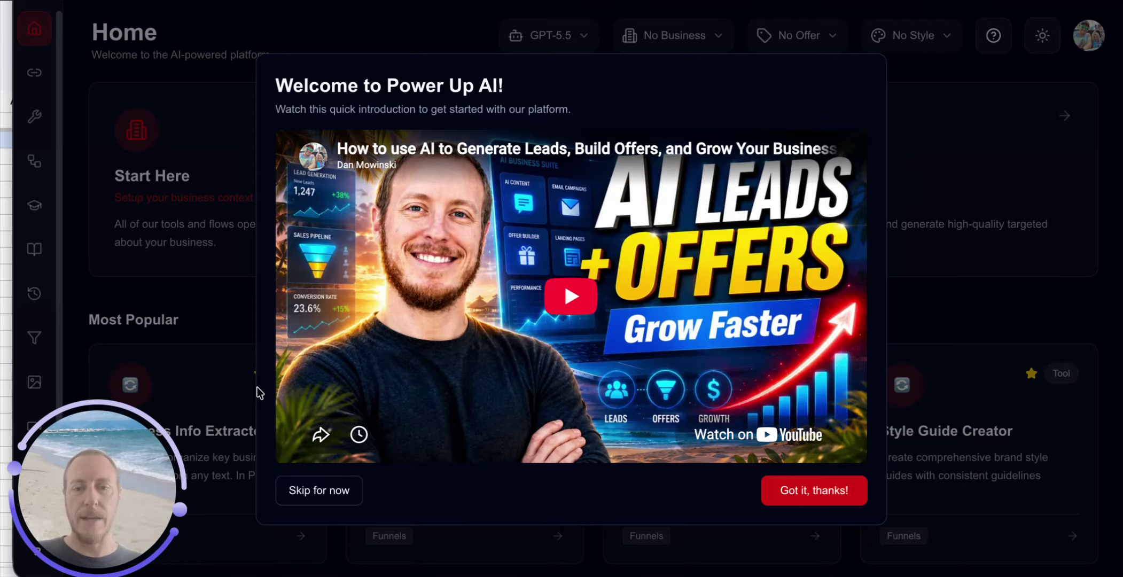
# Skip the welcome introduction and start a new B2C campaign in Lead Hacker.
pyautogui.click(318, 491)
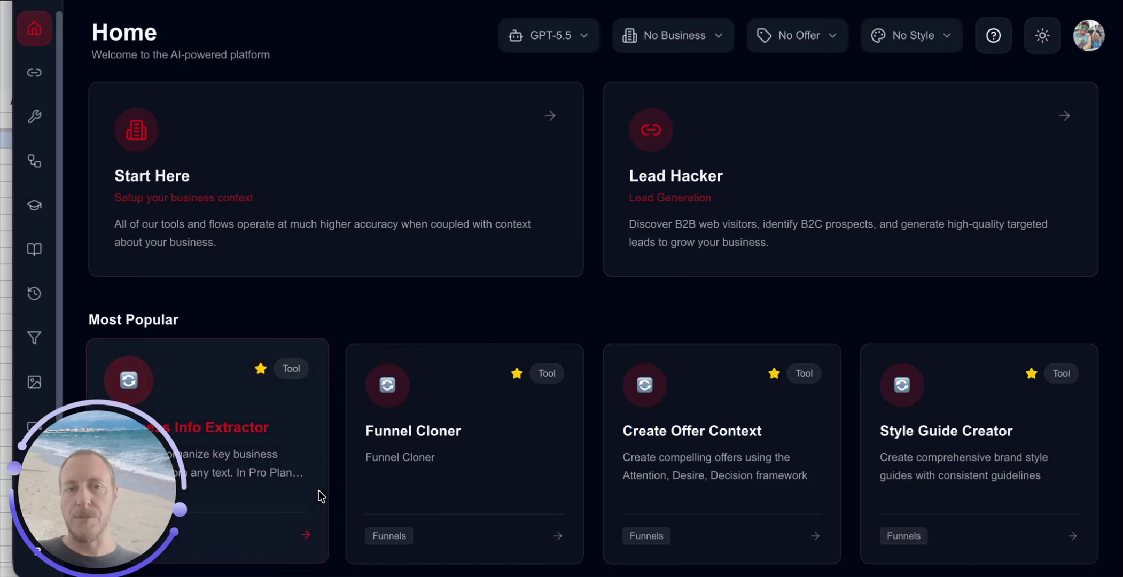
pyautogui.click(681, 174)
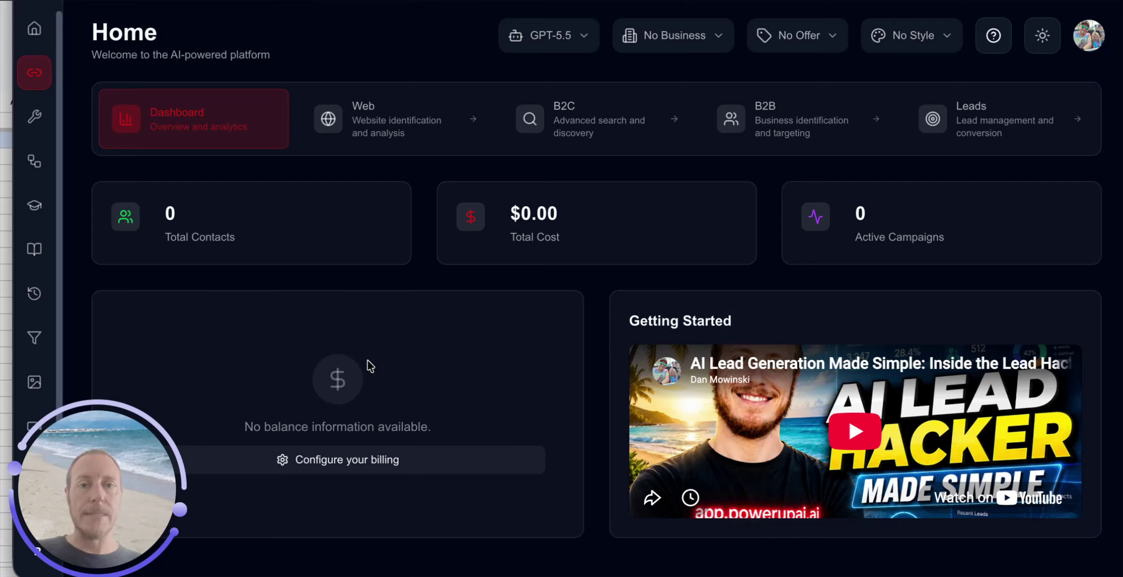
pyautogui.click(608, 122)
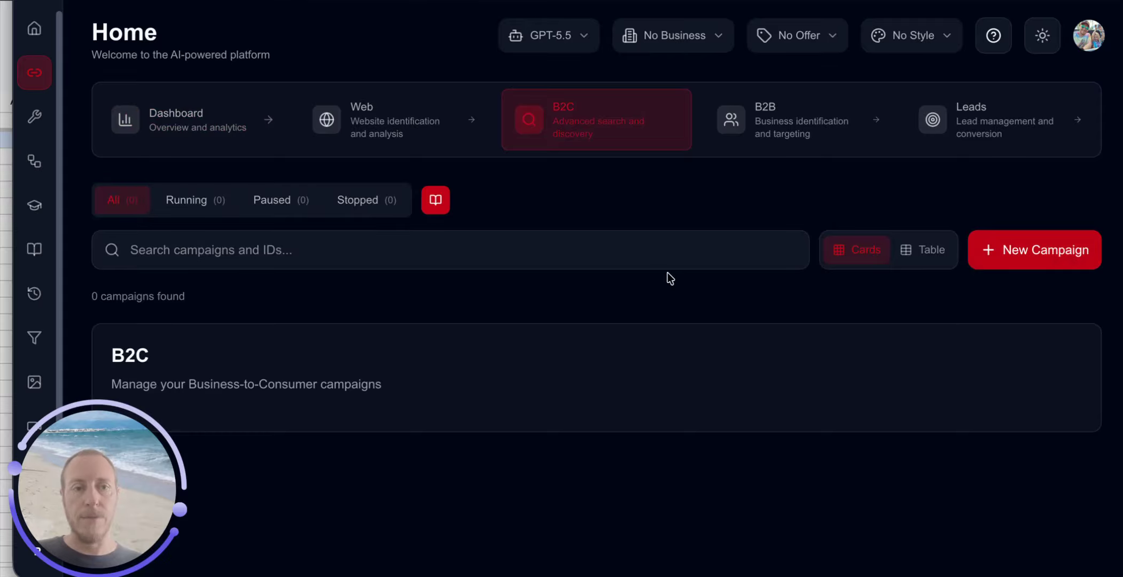
pyautogui.click(1036, 251)
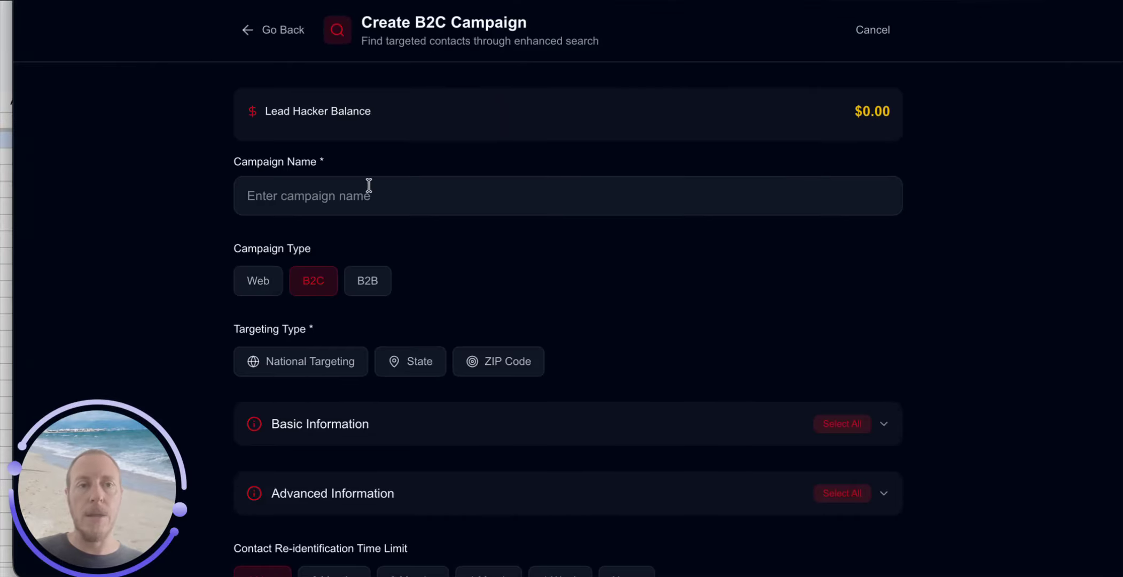
# Name the campaign "Company July'26".
pyautogui.click(340, 180)
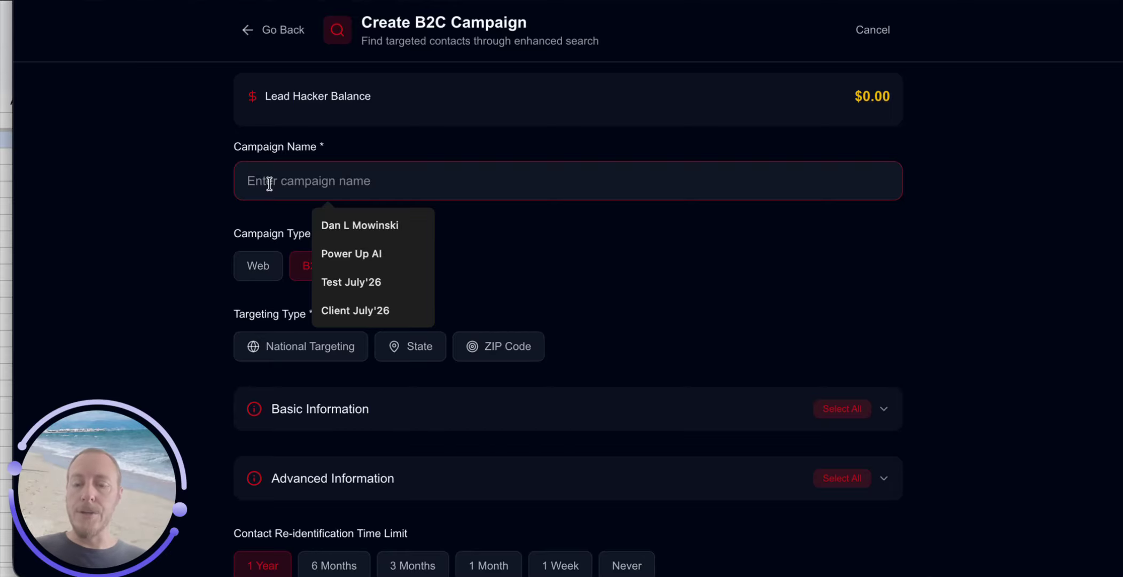
pyautogui.write('Com')
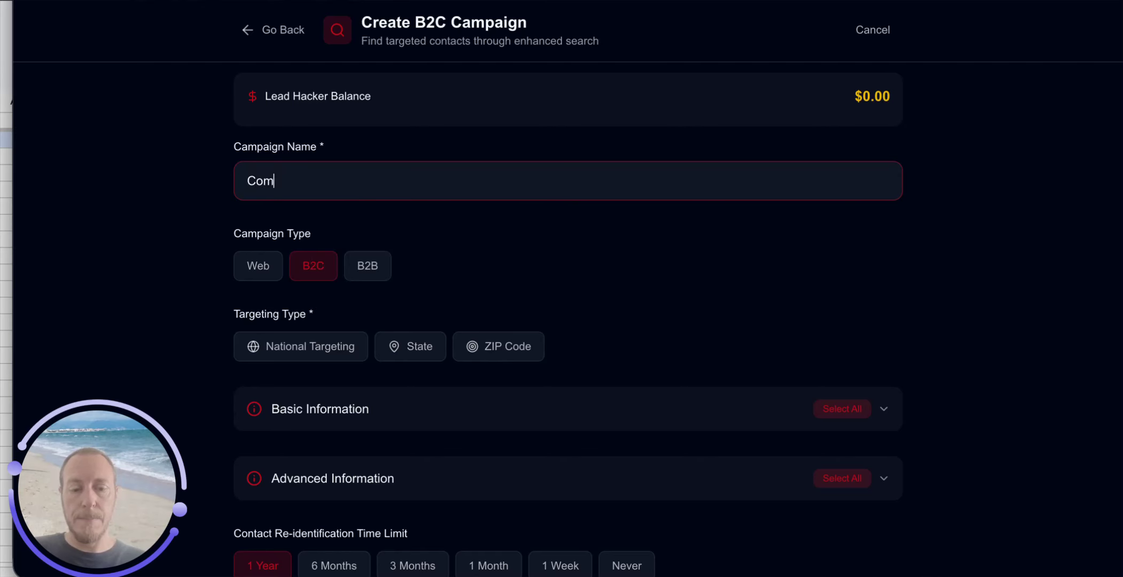
pyautogui.write('pany')
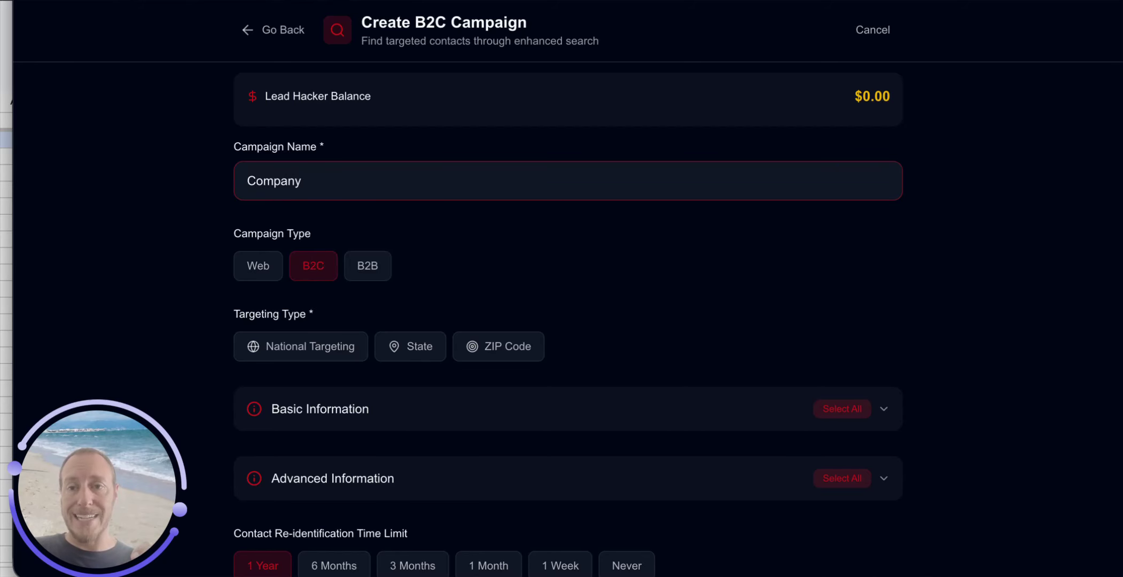
pyautogui.write("July'26")
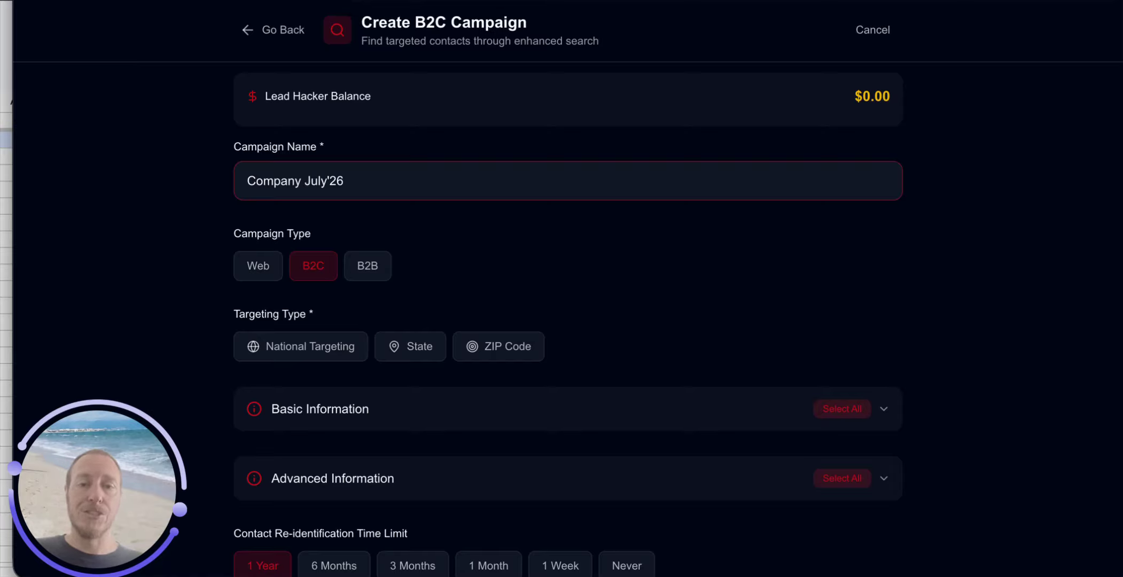
# Set the campaign's targeting type to State and choose Colorado as the targeted state.
pyautogui.scroll(-1, 568, 320)
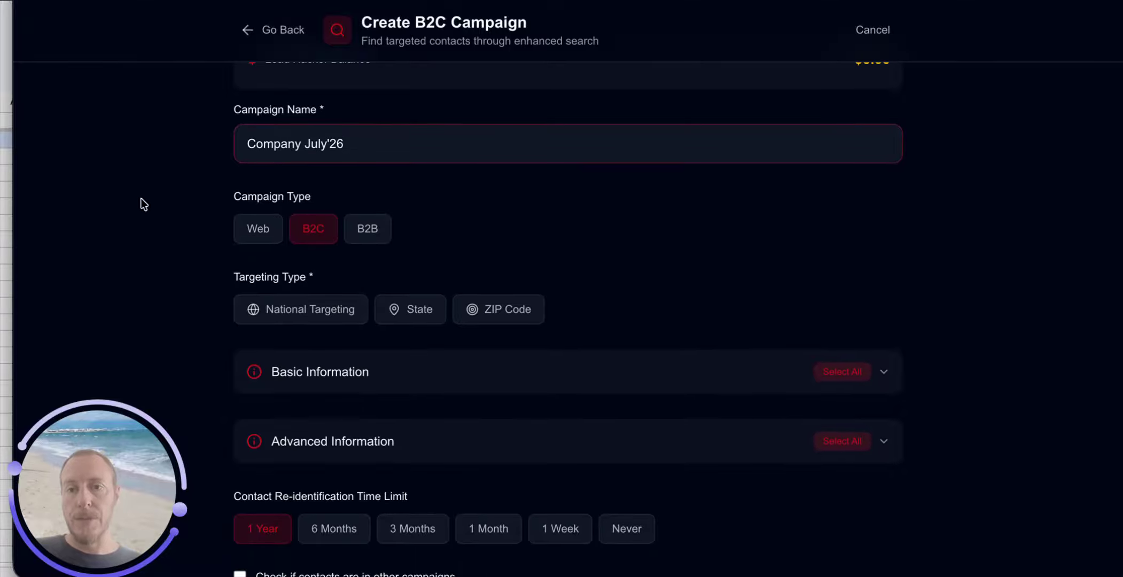
pyautogui.scroll(-1, 320, 243)
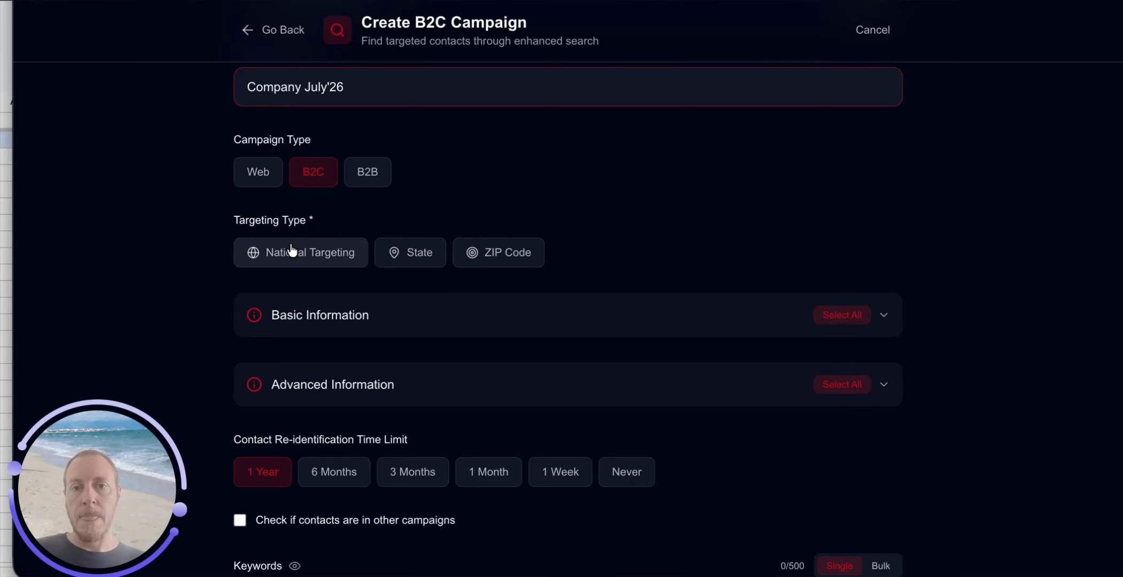
pyautogui.click(502, 260)
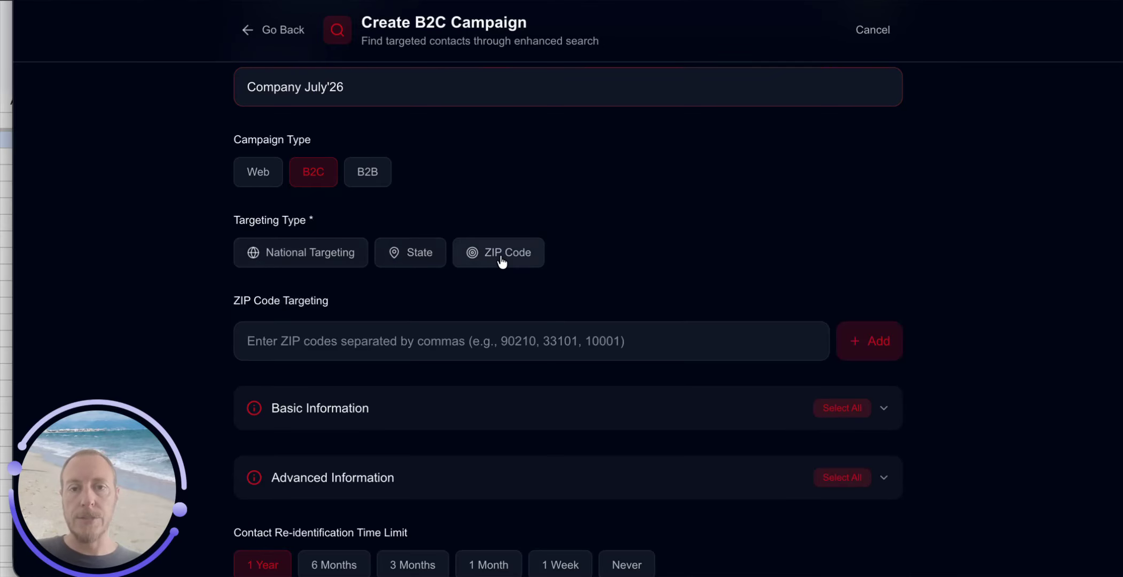
pyautogui.click(430, 259)
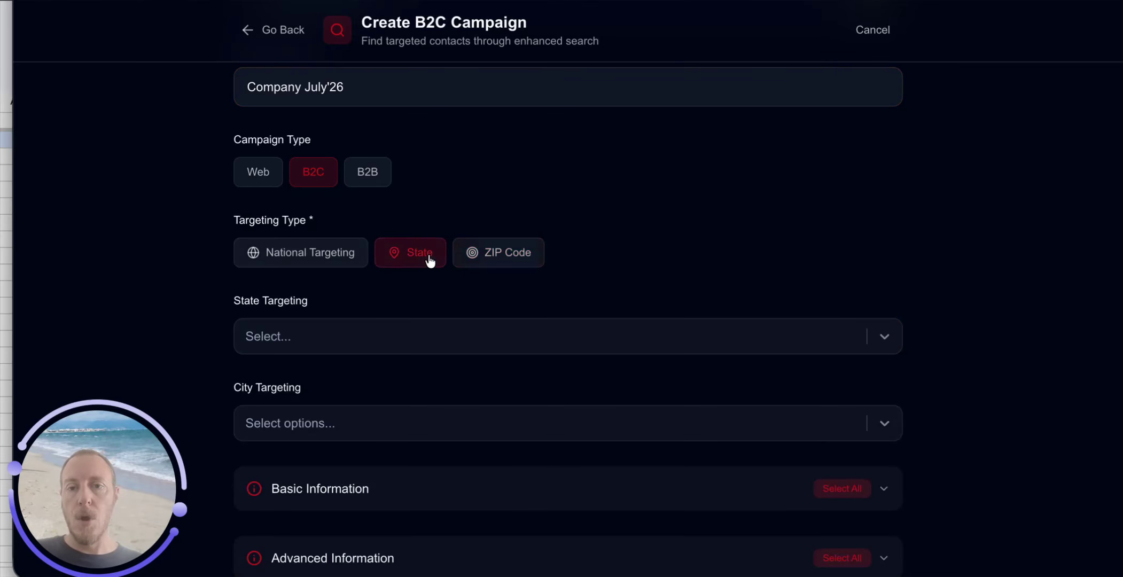
pyautogui.click(333, 342)
pyautogui.write('colo')
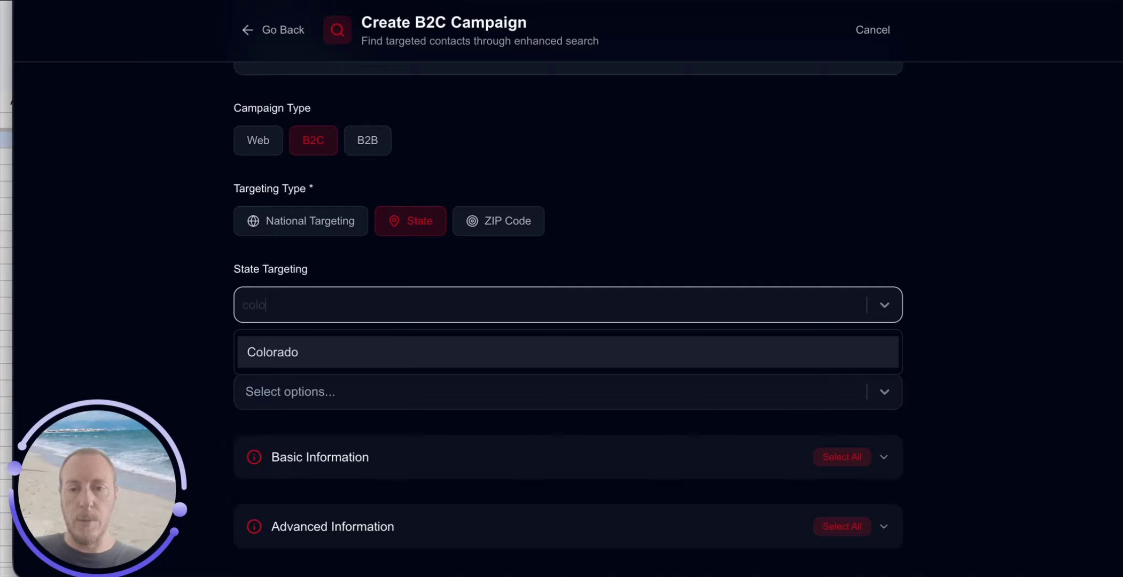
pyautogui.click(366, 348)
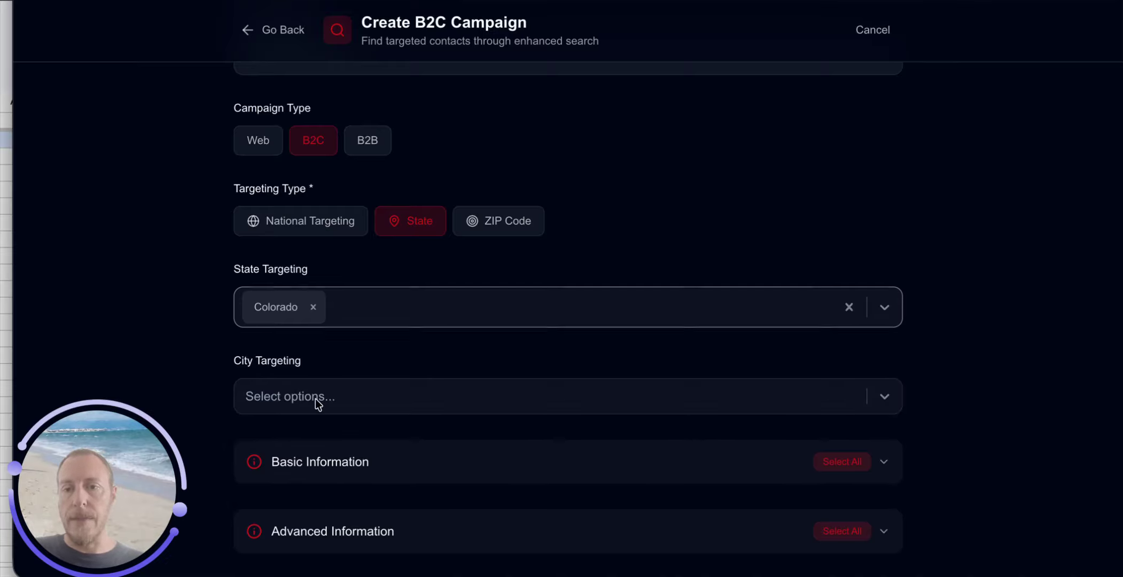
# Add Westminster to the campaign's city targeting.
pyautogui.click(360, 402)
pyautogui.write('west')
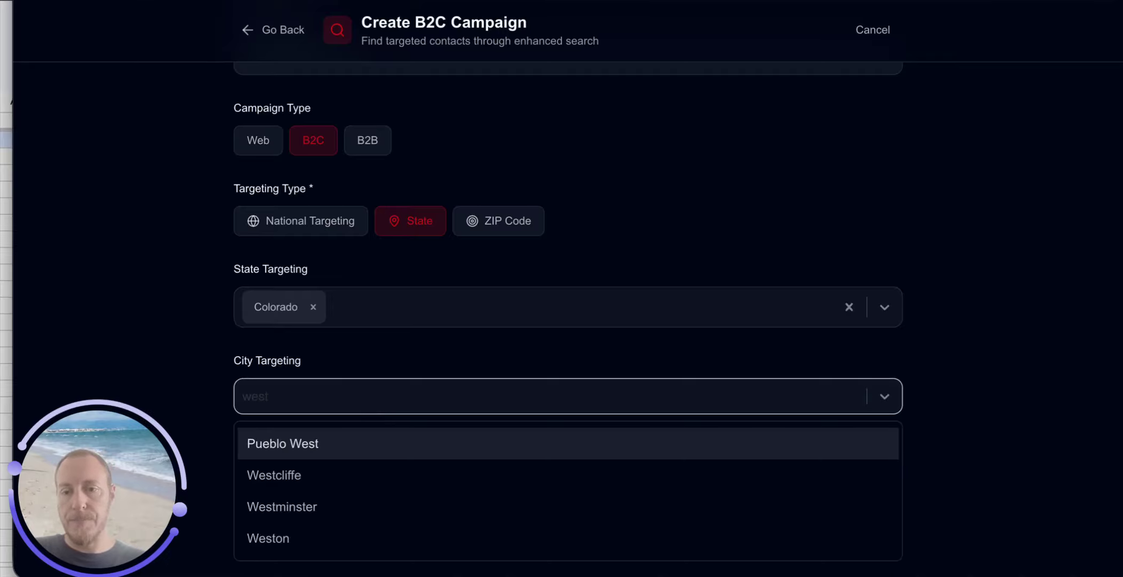
pyautogui.scroll(-2, 323, 453)
pyautogui.click(332, 415)
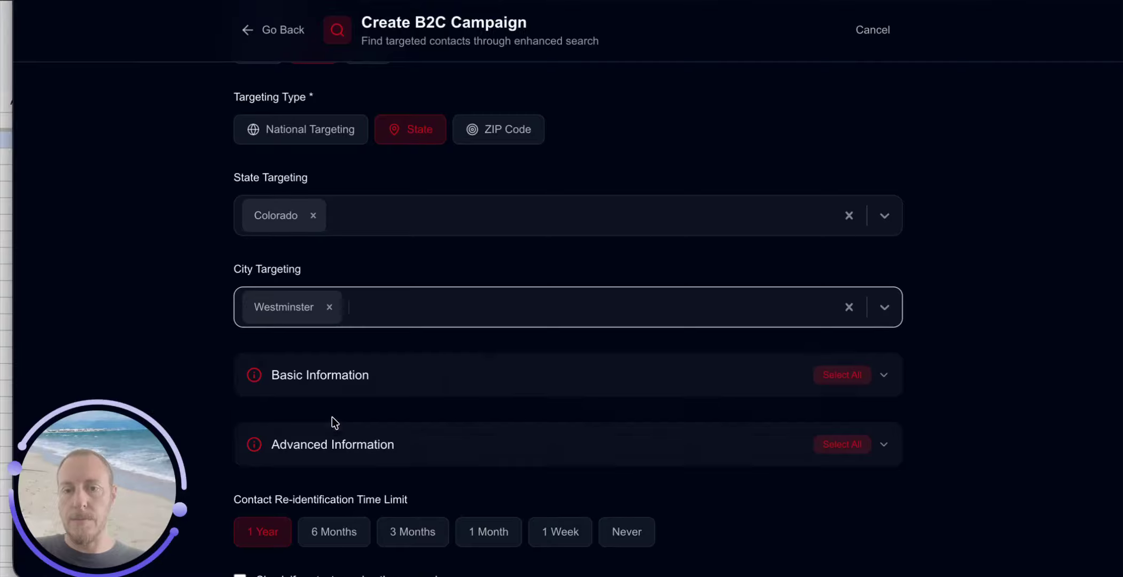
# Add Thornton and Denver as further cities in the city targeting.
pyautogui.click(454, 310)
pyautogui.write('thor')
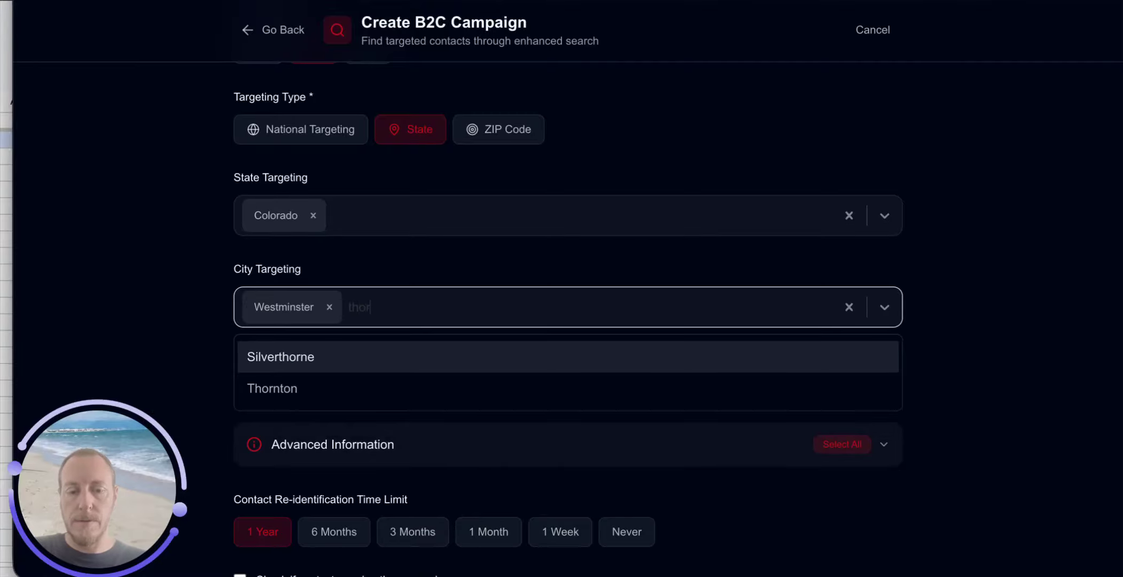
pyautogui.write('toh')
pyautogui.press('BackSpace')
pyautogui.press('BackSpace')
pyautogui.press('BackSpace')
pyautogui.write('nton')
pyautogui.click(476, 352)
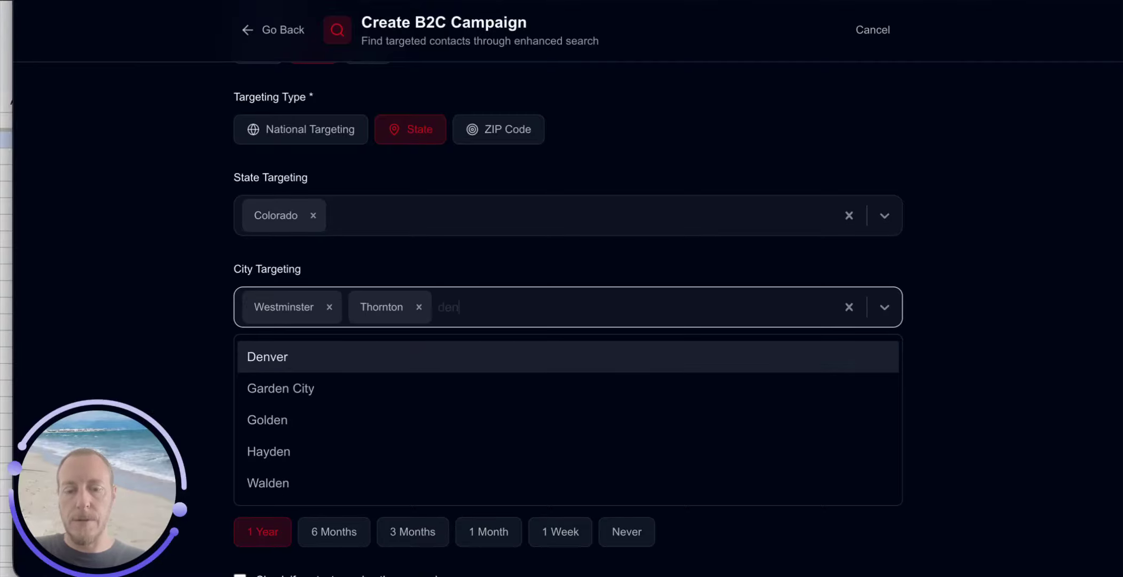
pyautogui.write('denve')
pyautogui.click(346, 356)
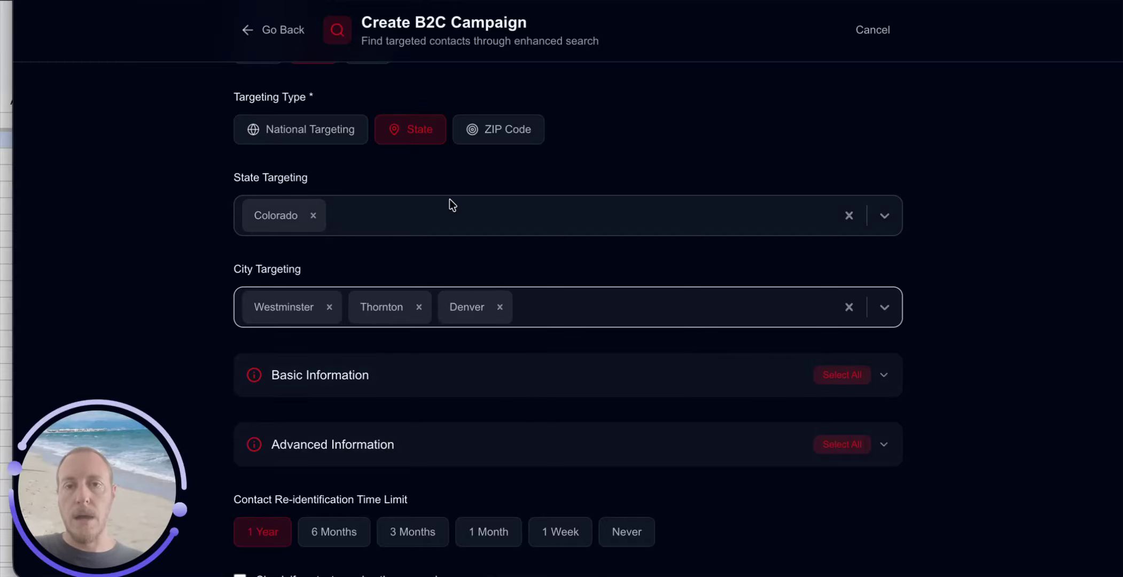
# Switch the targeting type to ZIP Code and enter 90210 as the ZIP code.
pyautogui.click(505, 139)
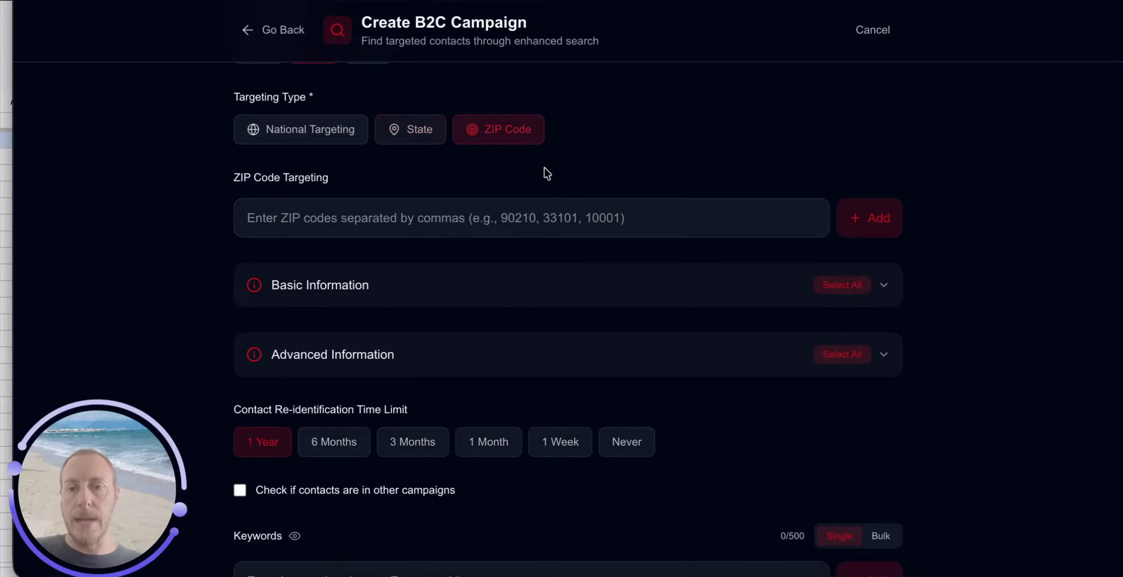
pyautogui.click(645, 230)
pyautogui.write('90210')
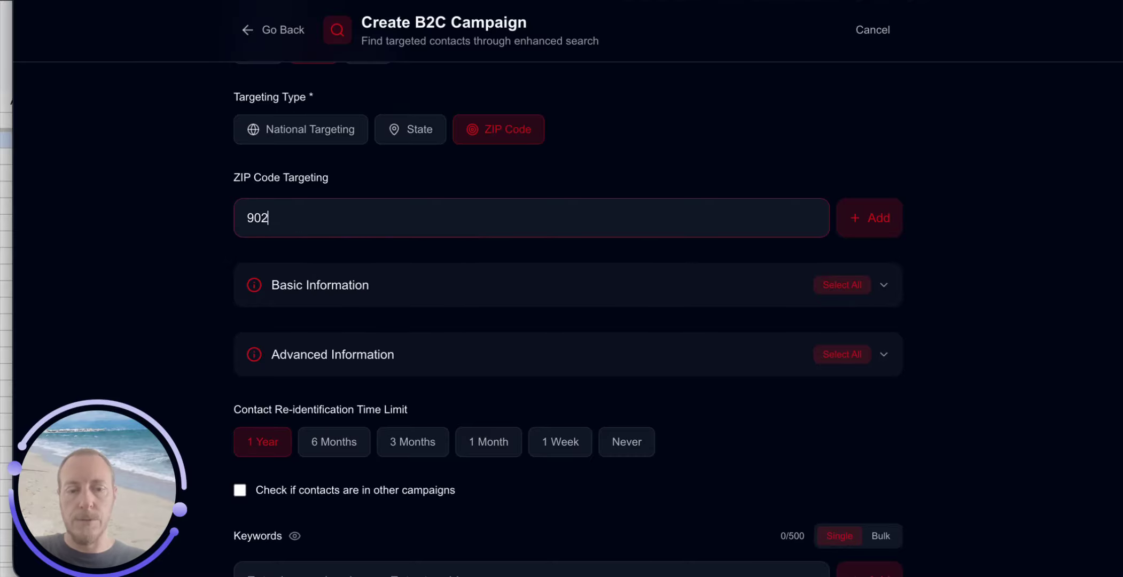
# Include Phone Number in the campaign's Basic Information and agree to the phone number usage terms.
pyautogui.click(883, 286)
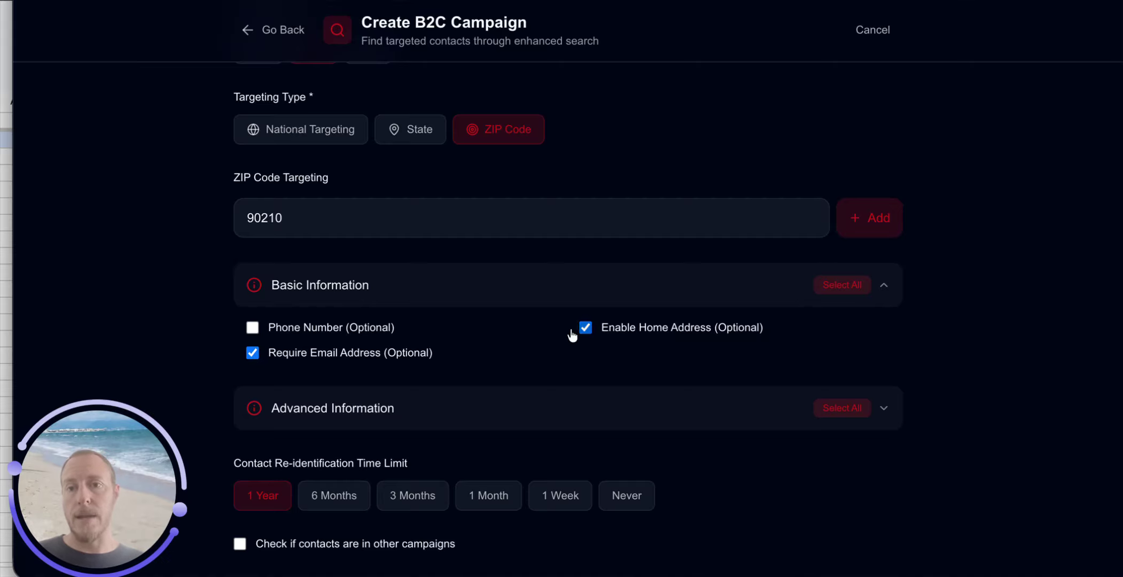
pyautogui.click(253, 327)
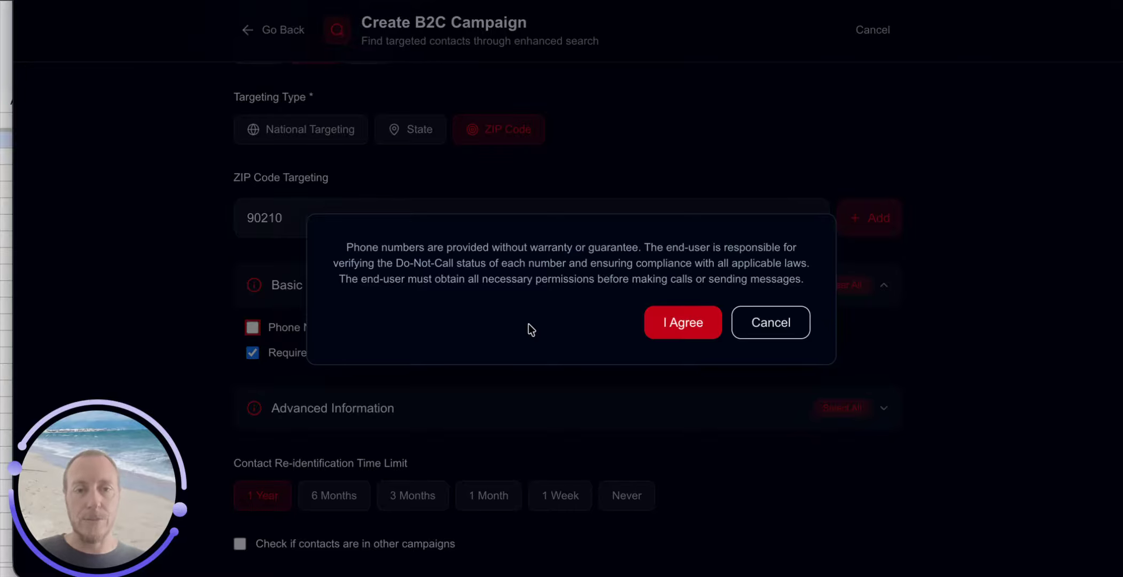
pyautogui.click(687, 324)
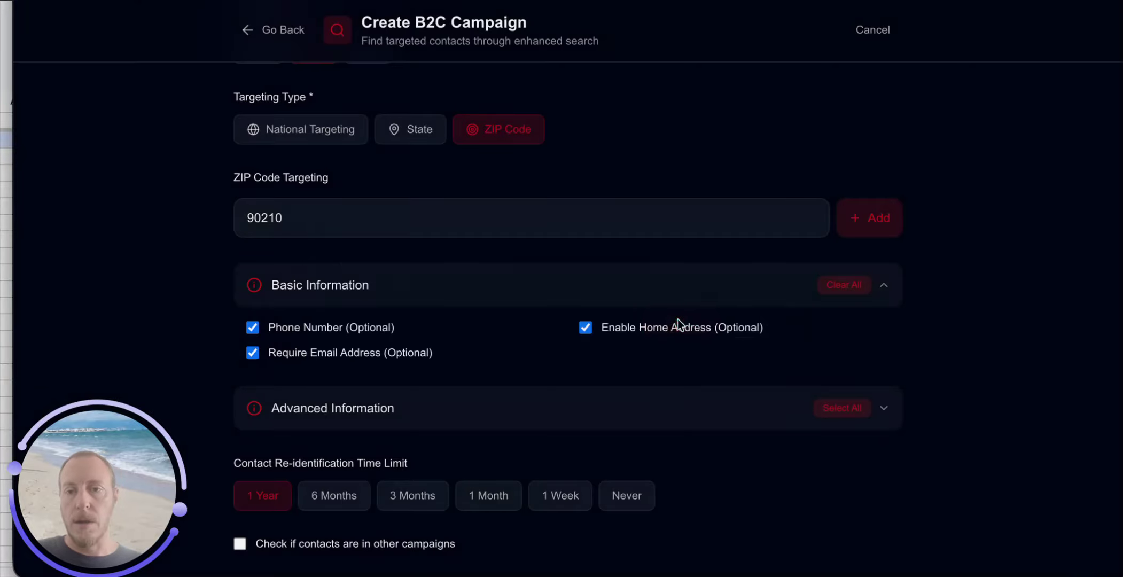
# Include Identification and Financial in the Advanced Information and enable the check for contacts in other campaigns.
pyautogui.scroll(-2, 627, 323)
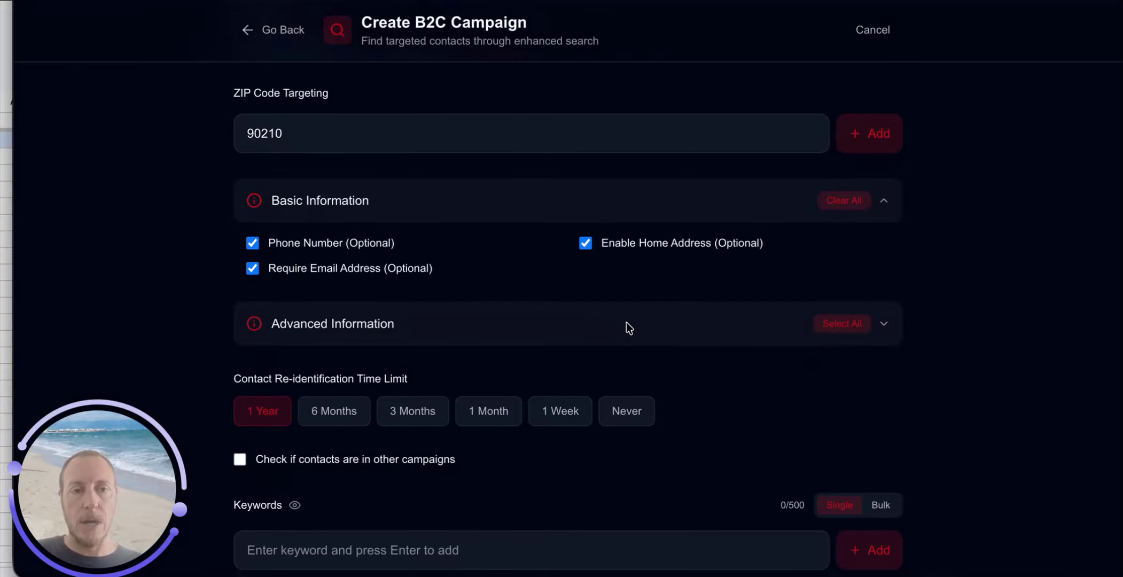
pyautogui.click(883, 325)
pyautogui.scroll(-2, 480, 253)
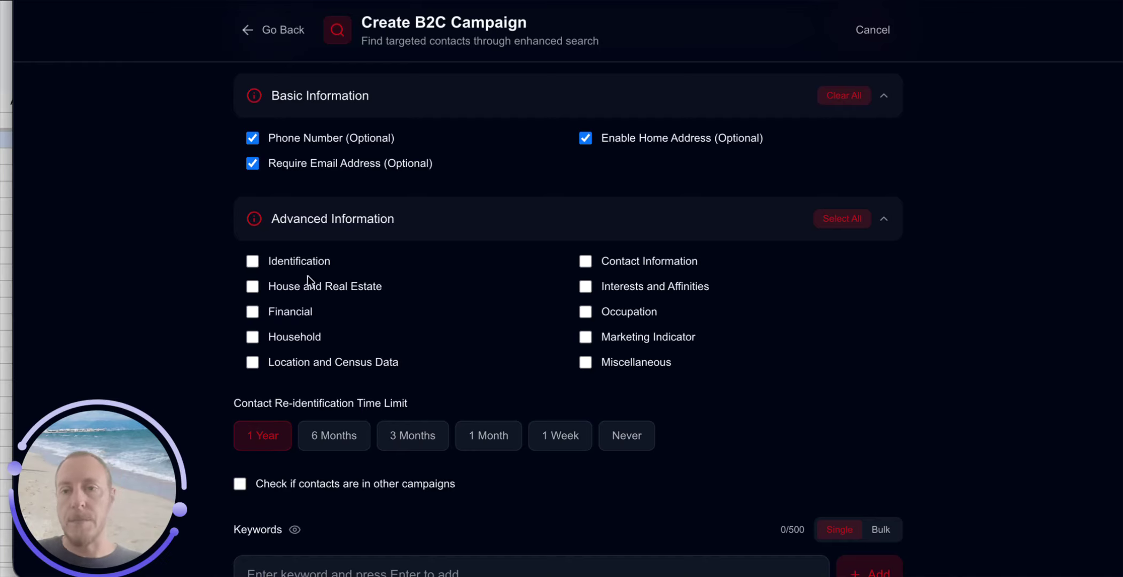
pyautogui.click(252, 262)
pyautogui.click(252, 313)
pyautogui.scroll(-3, 374, 310)
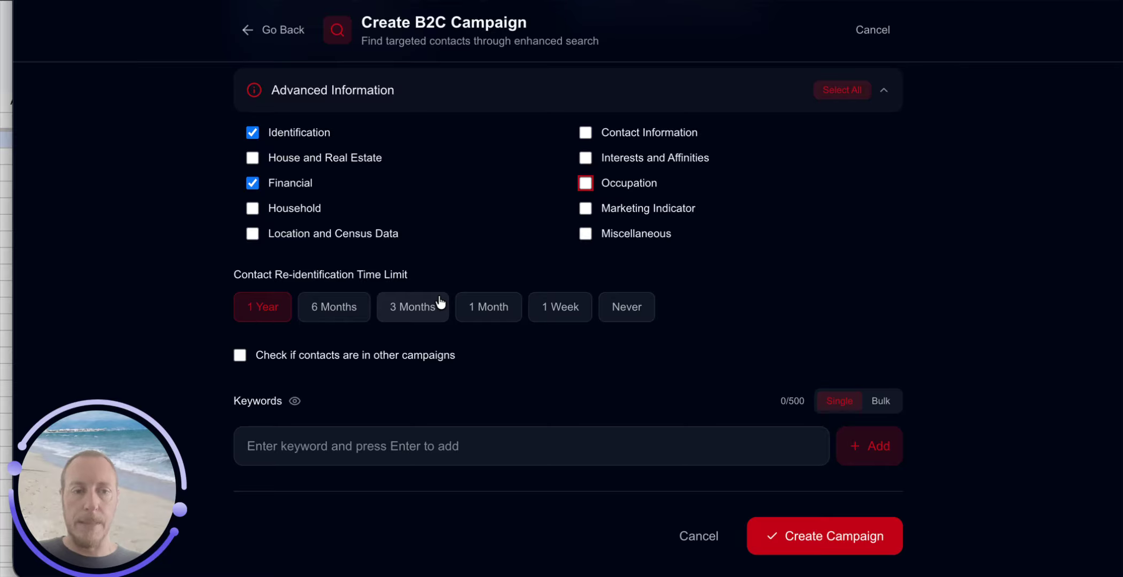
pyautogui.click(238, 358)
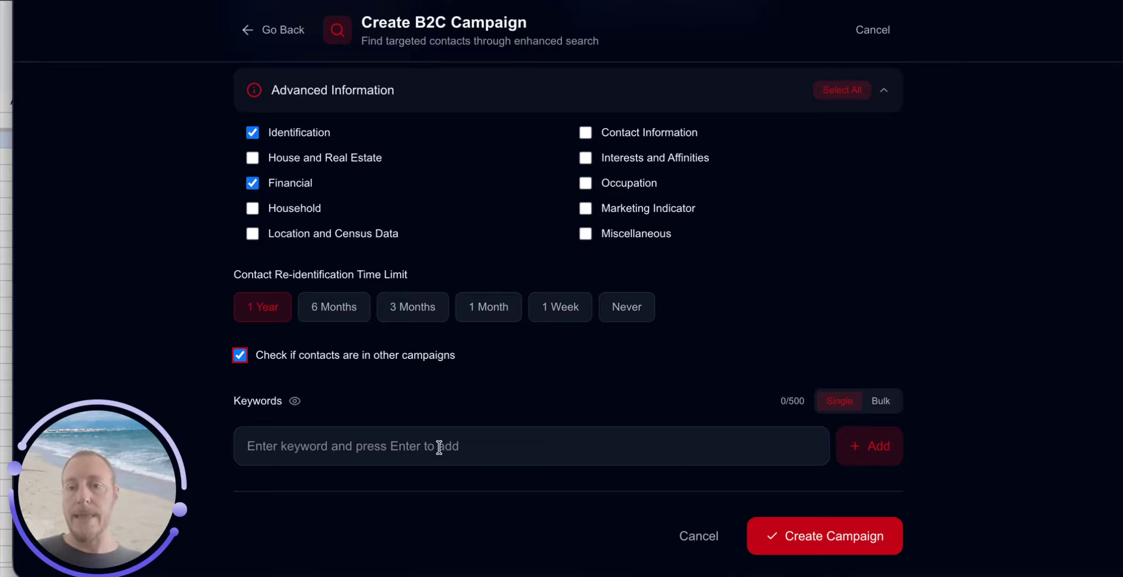
# Add the keywords "roofer near" and "fix roof" to the campaign.
pyautogui.click(388, 450)
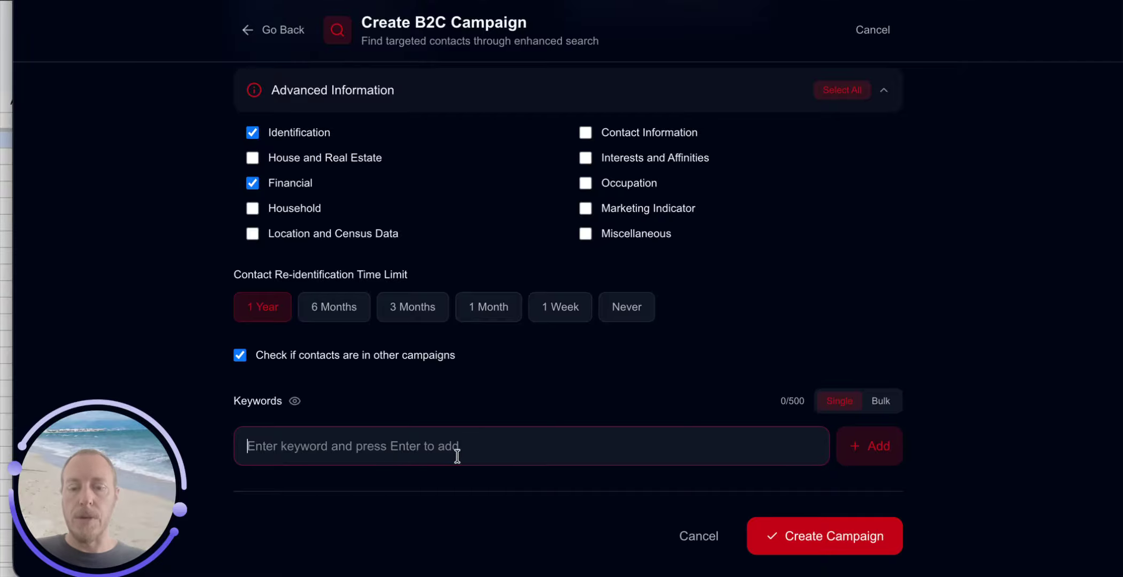
pyautogui.write('roofe')
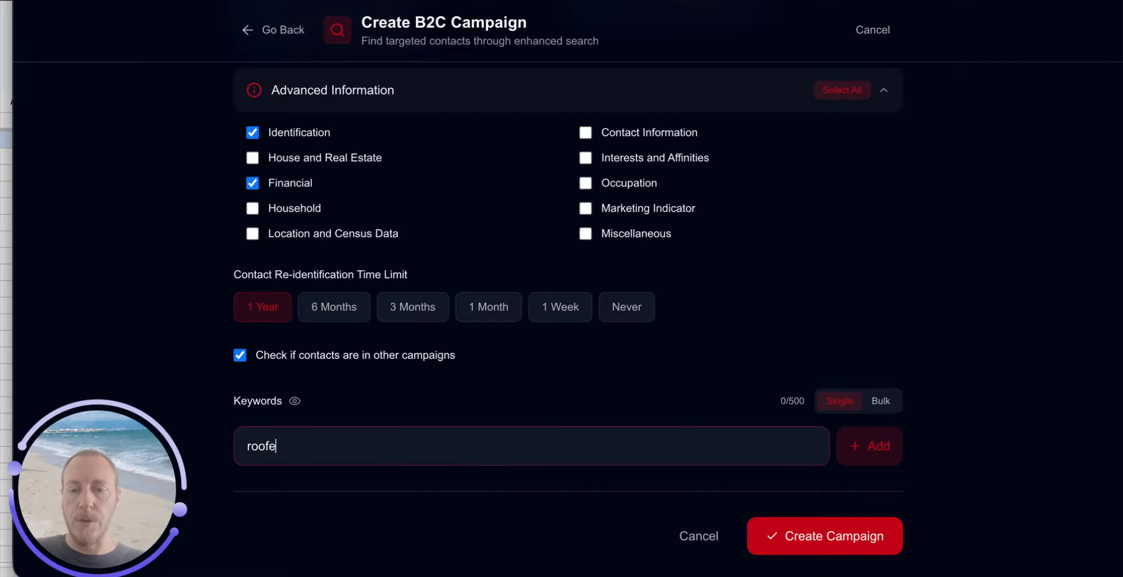
pyautogui.write('r near me')
pyautogui.press('BackSpace')
pyautogui.press('BackSpace')
pyautogui.press('BackSpace')
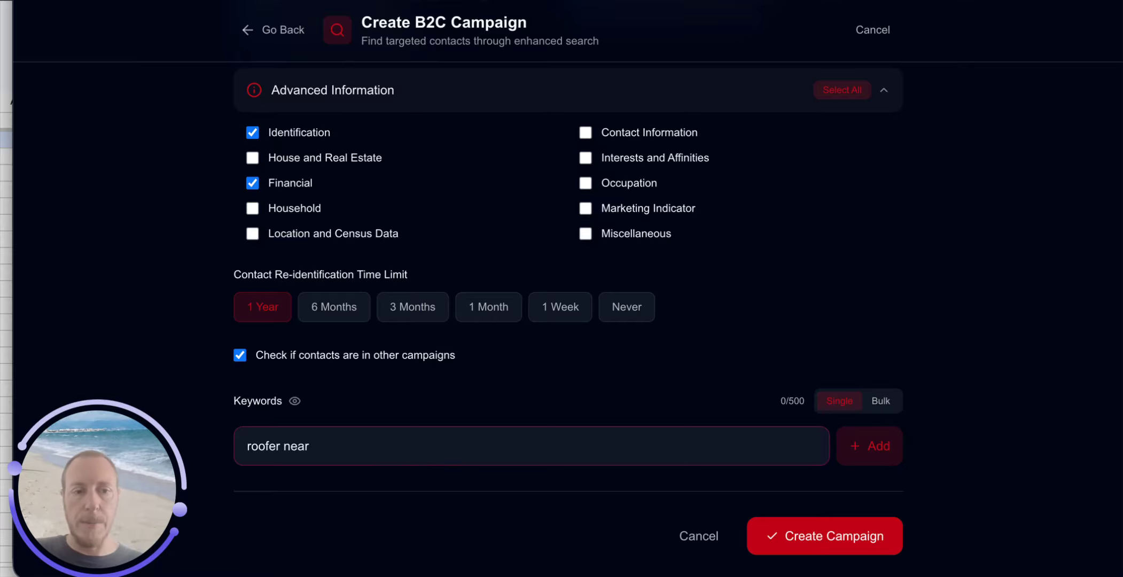
pyautogui.press('Return')
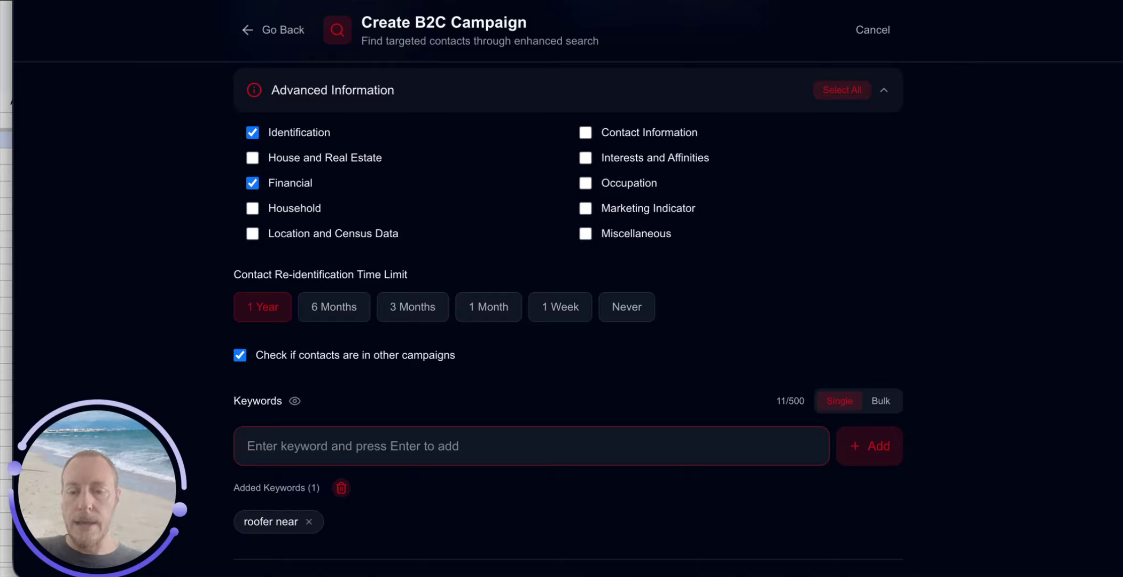
pyautogui.write('fix')
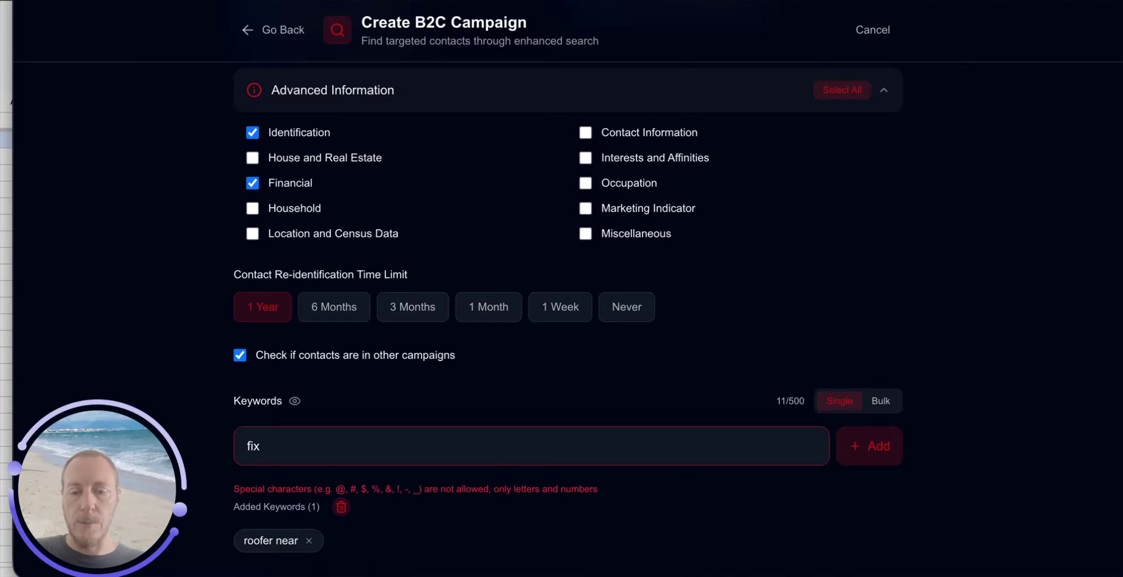
pyautogui.write(' roof')
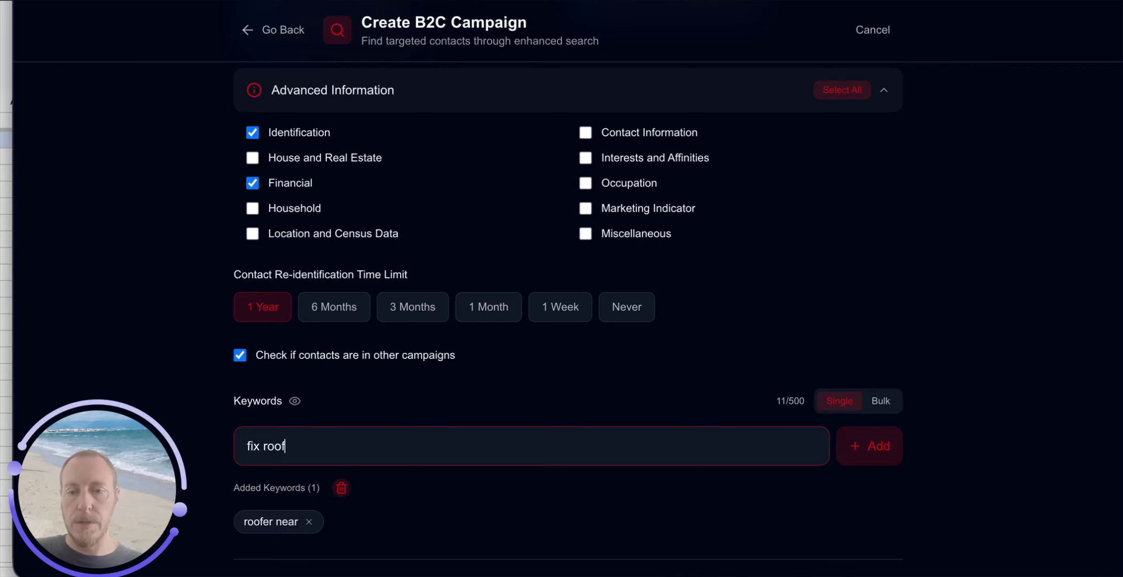
pyautogui.press('Return')
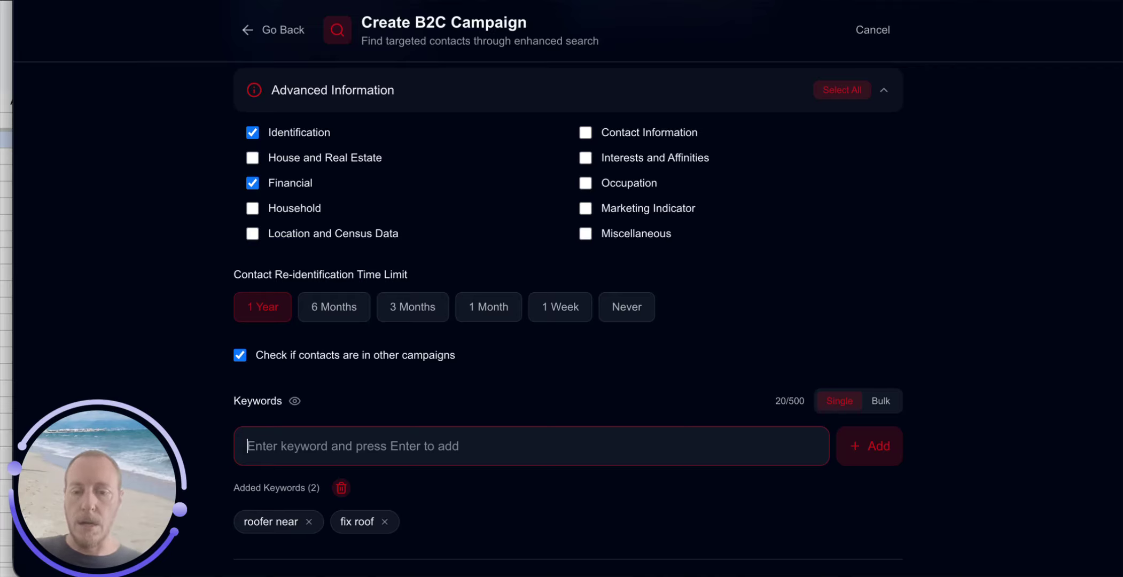
# Add the keywords "broken roof" and "hail damage" to the campaign, keeping keyword entry in Single mode.
pyautogui.write('brok')
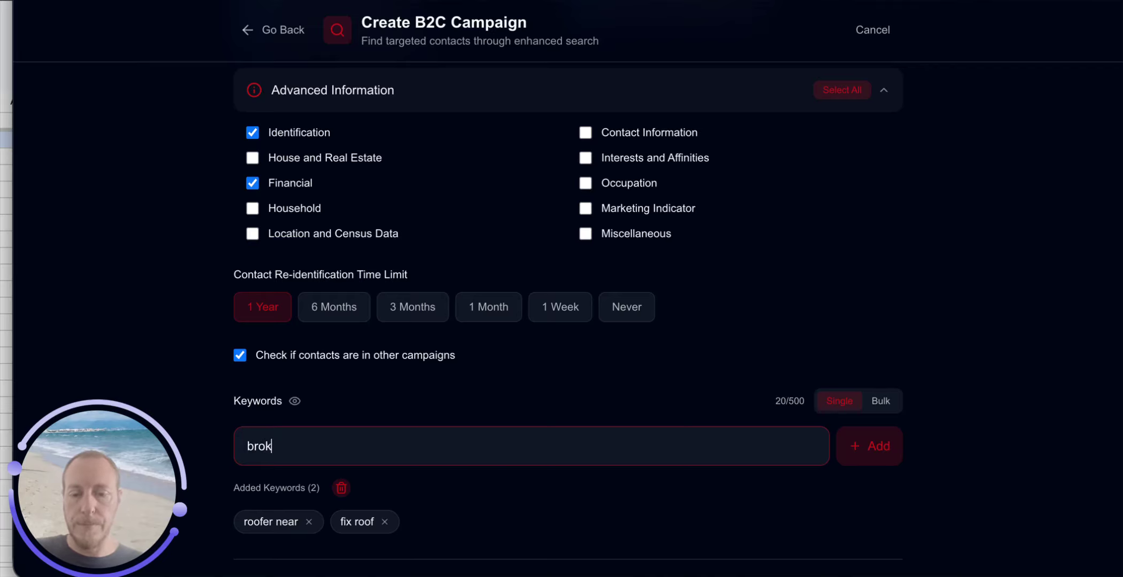
pyautogui.write('en roof')
pyautogui.press('Return')
pyautogui.write('hail ')
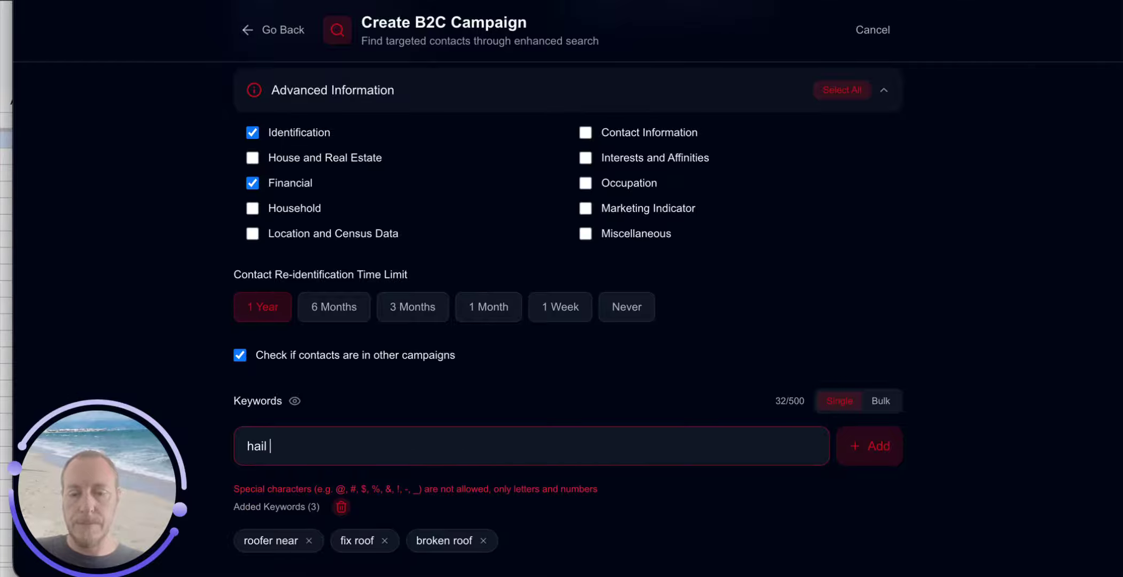
pyautogui.write('damage')
pyautogui.press('Return')
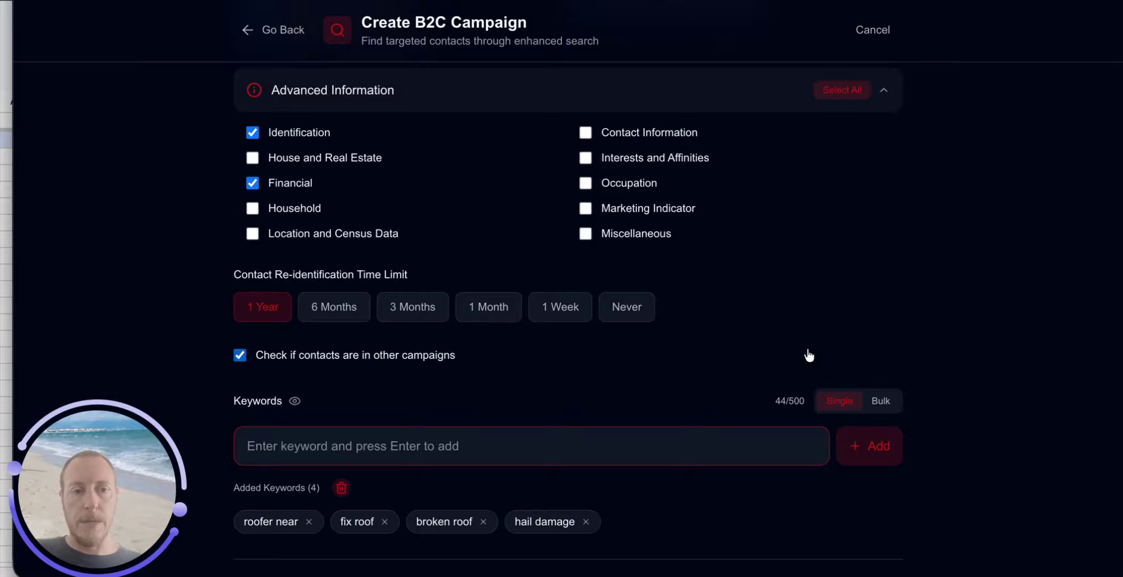
pyautogui.click(882, 402)
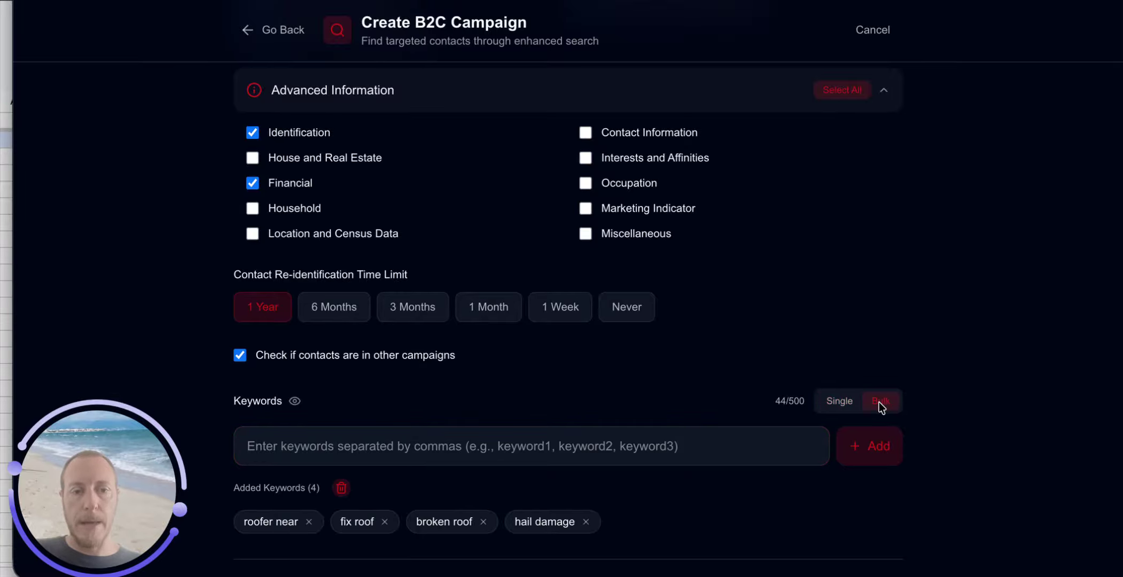
pyautogui.click(841, 401)
# Try to create the campaign, and switch the targeting type back to State.
pyautogui.scroll(-2, 685, 365)
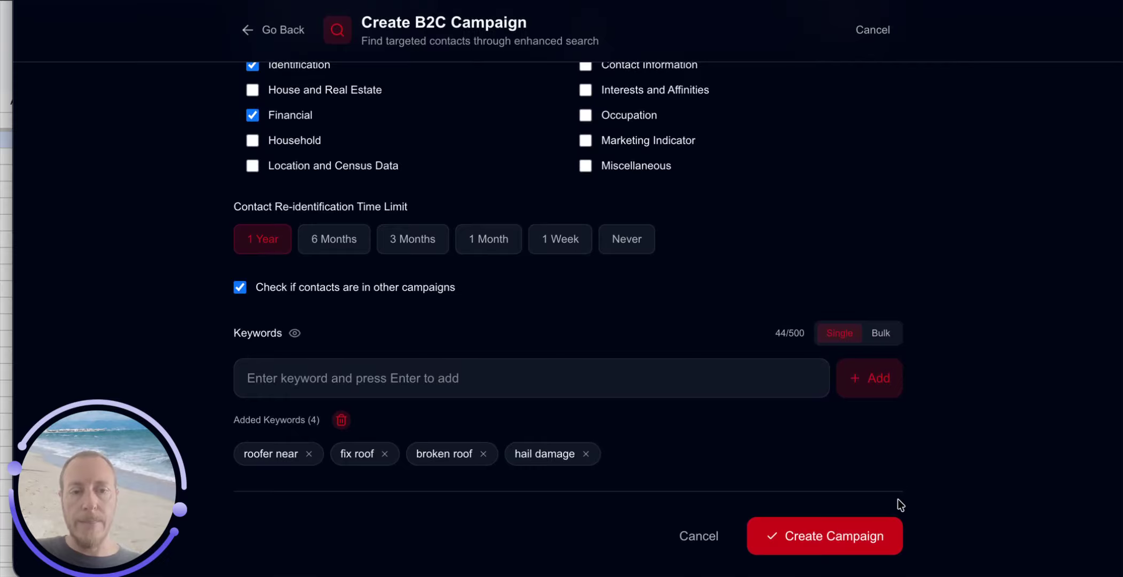
pyautogui.click(832, 537)
pyautogui.scroll(15, 640, 456)
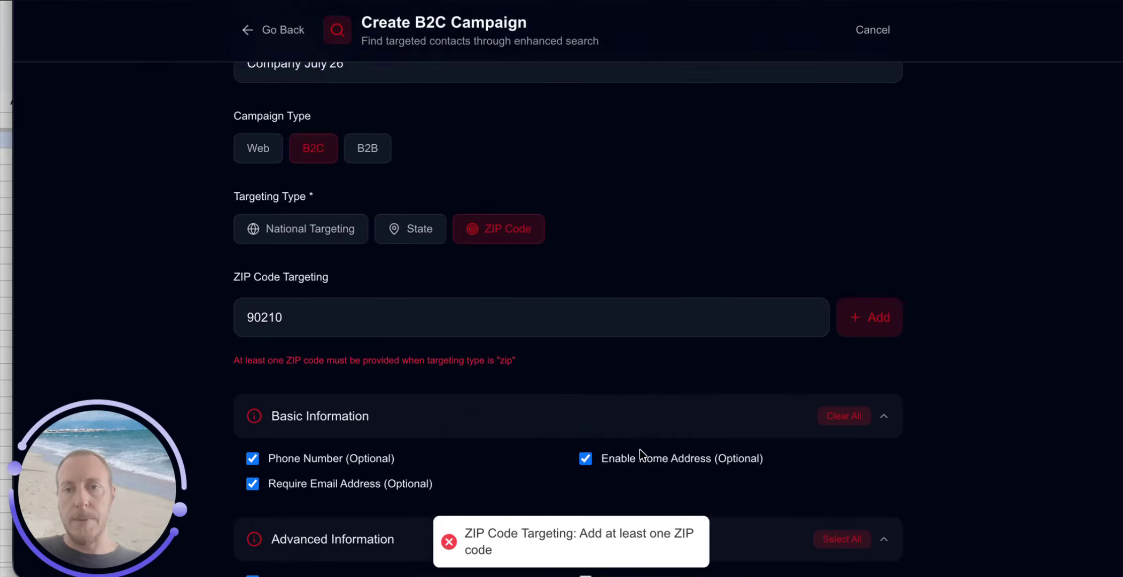
pyautogui.scroll(-1, 428, 347)
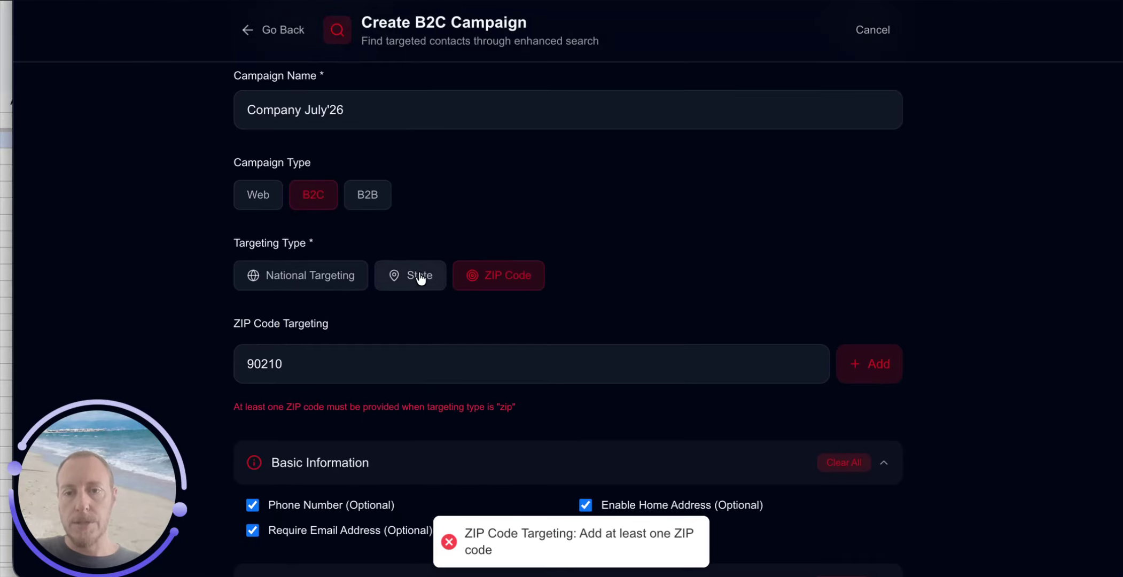
pyautogui.click(419, 275)
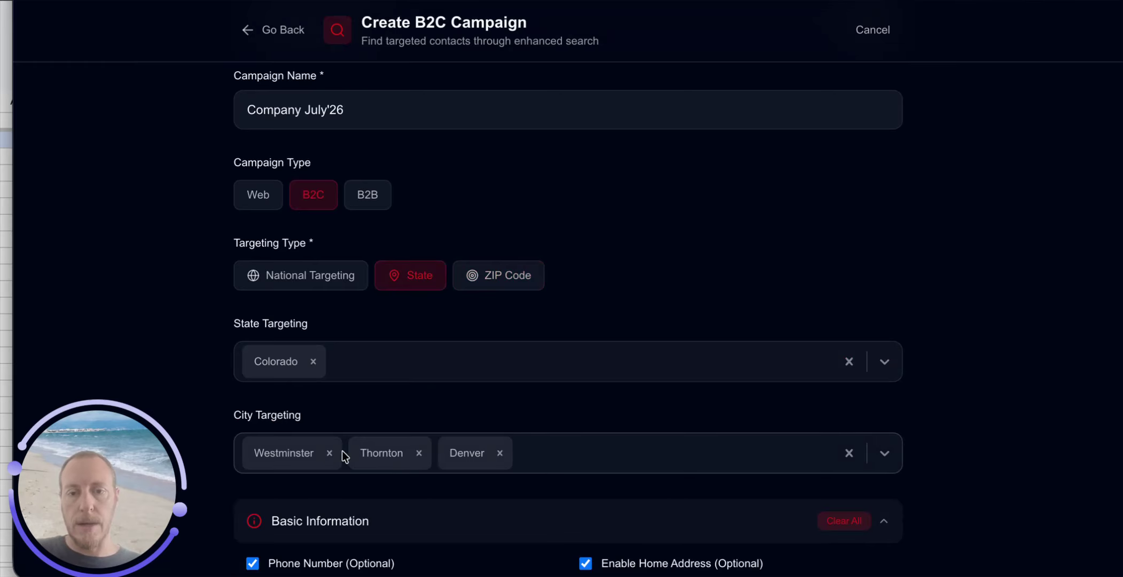
# Add Colorado Spgs and Boulder to the campaign's city targeting.
pyautogui.click(575, 457)
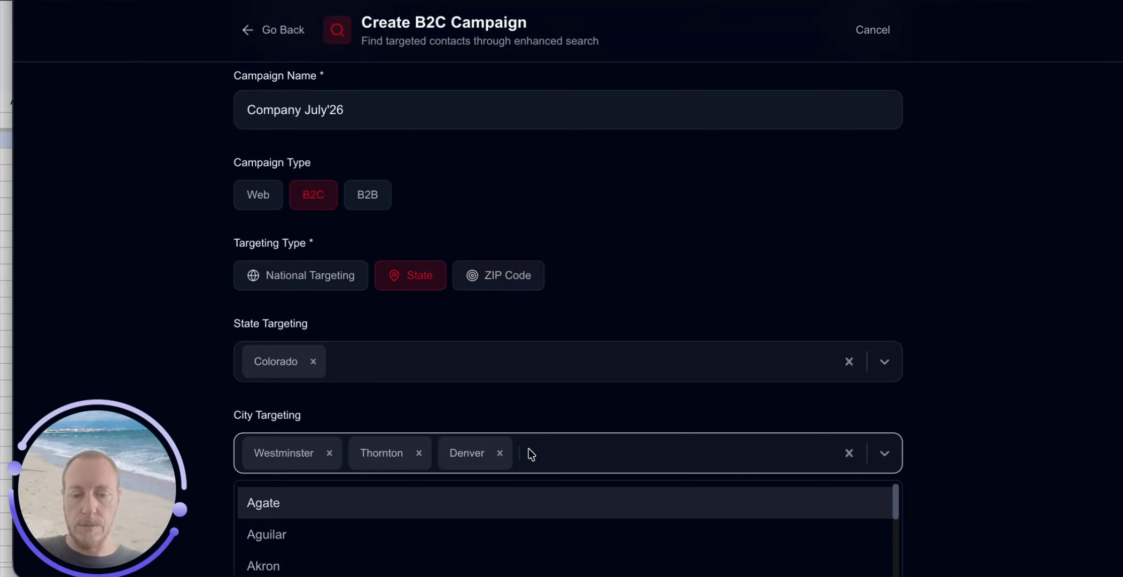
pyautogui.write('colorado')
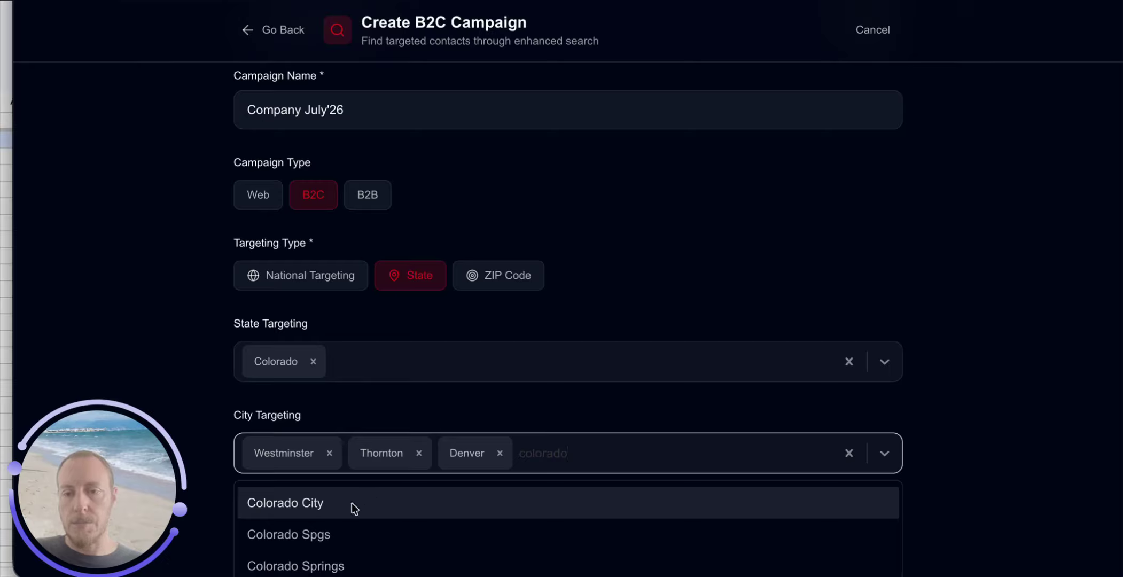
pyautogui.click(313, 534)
pyautogui.click(672, 452)
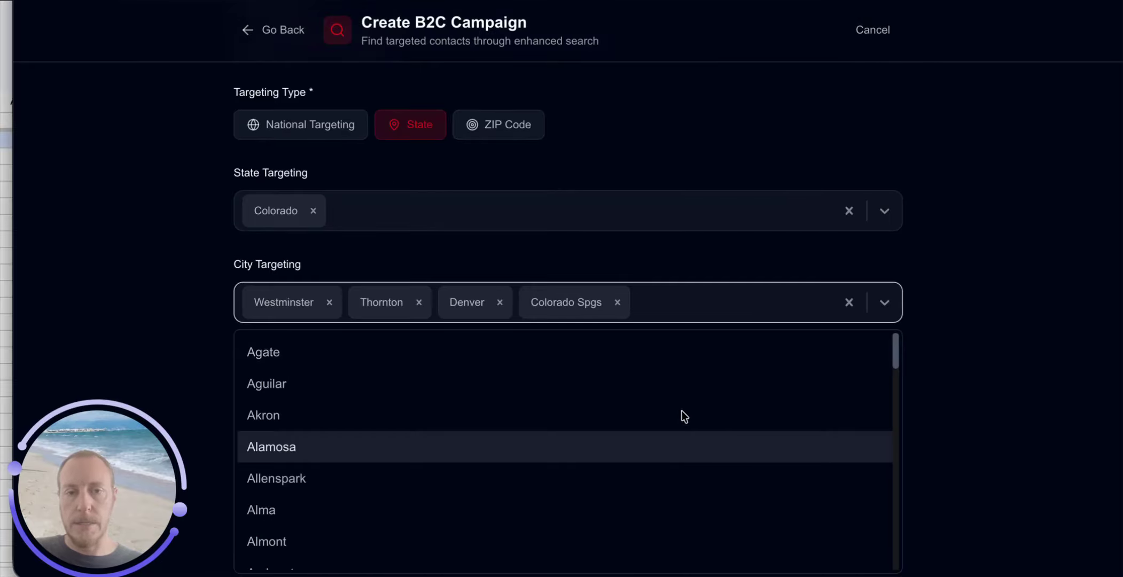
pyautogui.click(685, 302)
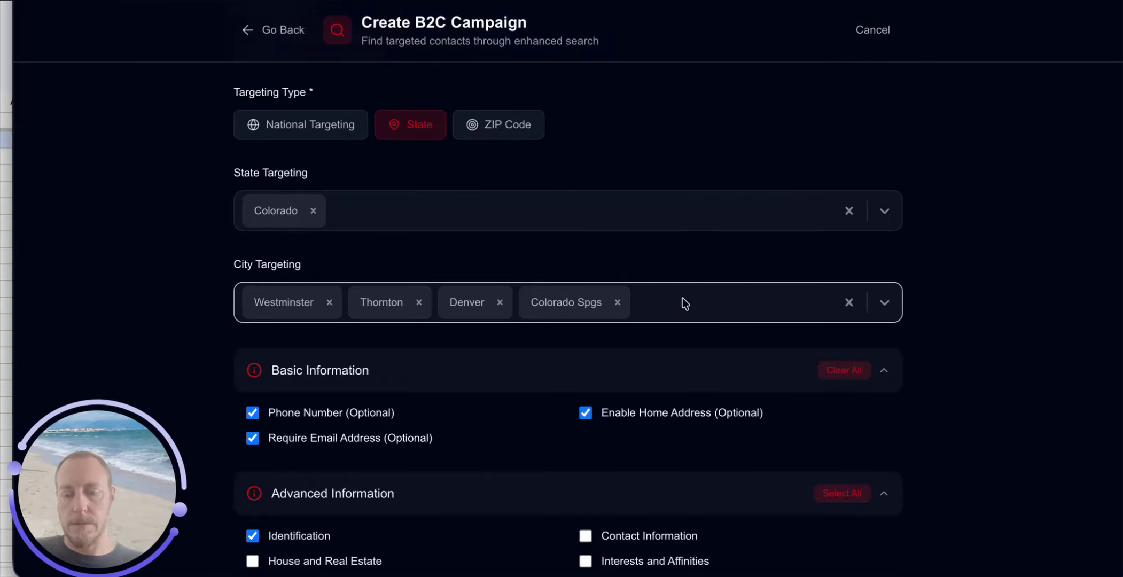
pyautogui.click(682, 303)
pyautogui.write('boulder')
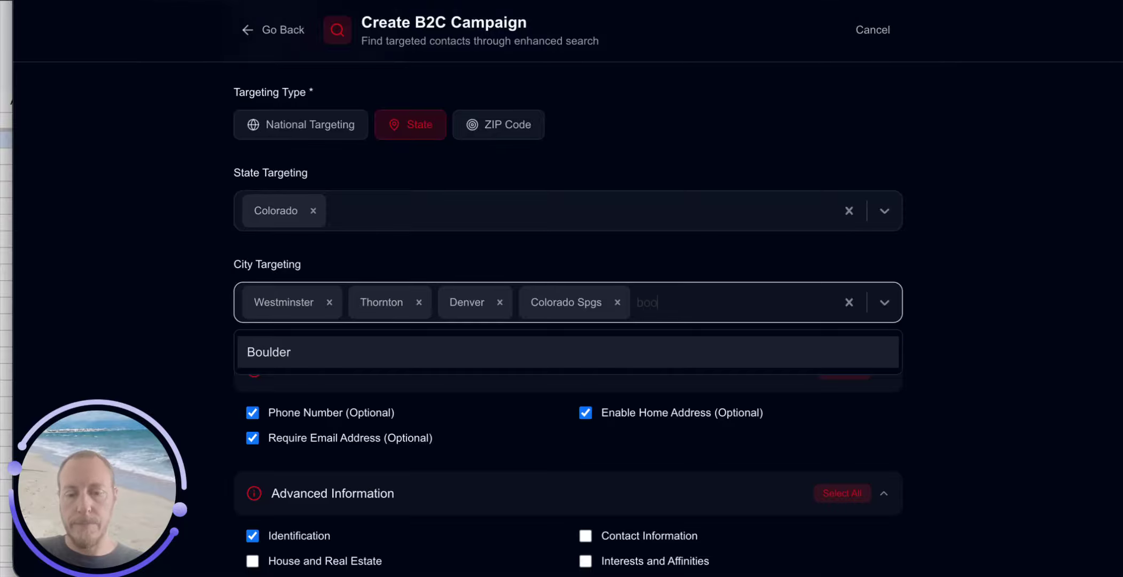
# Create the campaign and open the Search Volume Estimate for Company July'26.
pyautogui.scroll(-10, 862, 481)
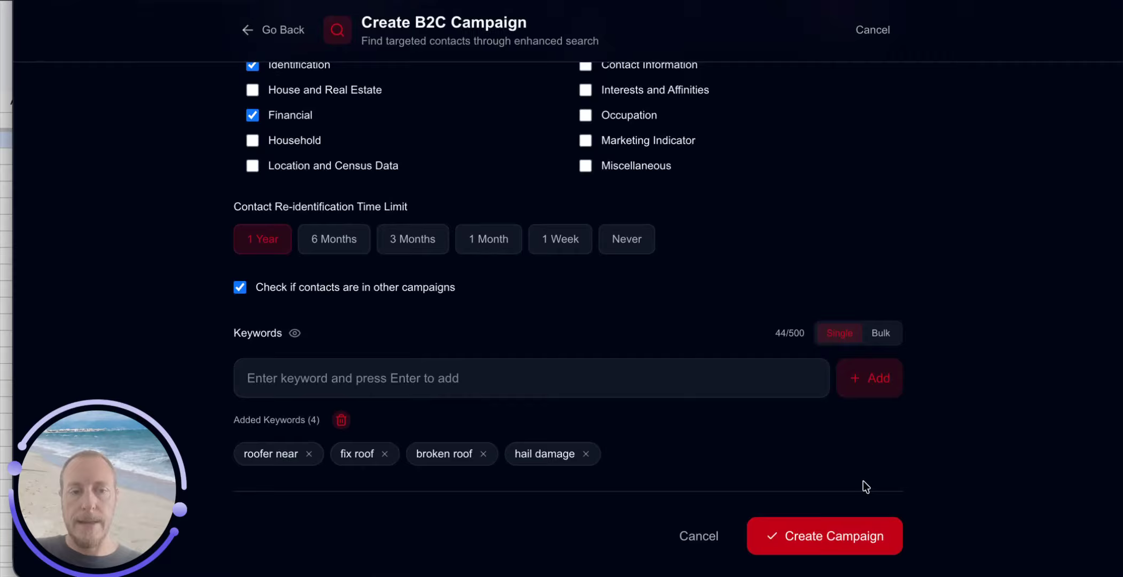
pyautogui.click(830, 538)
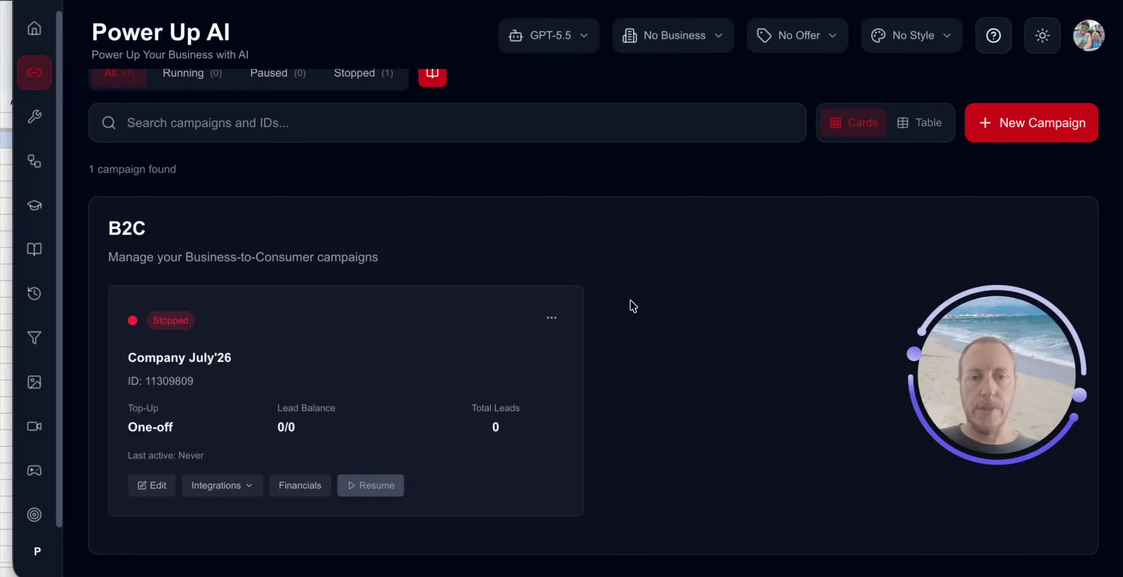
pyautogui.click(552, 318)
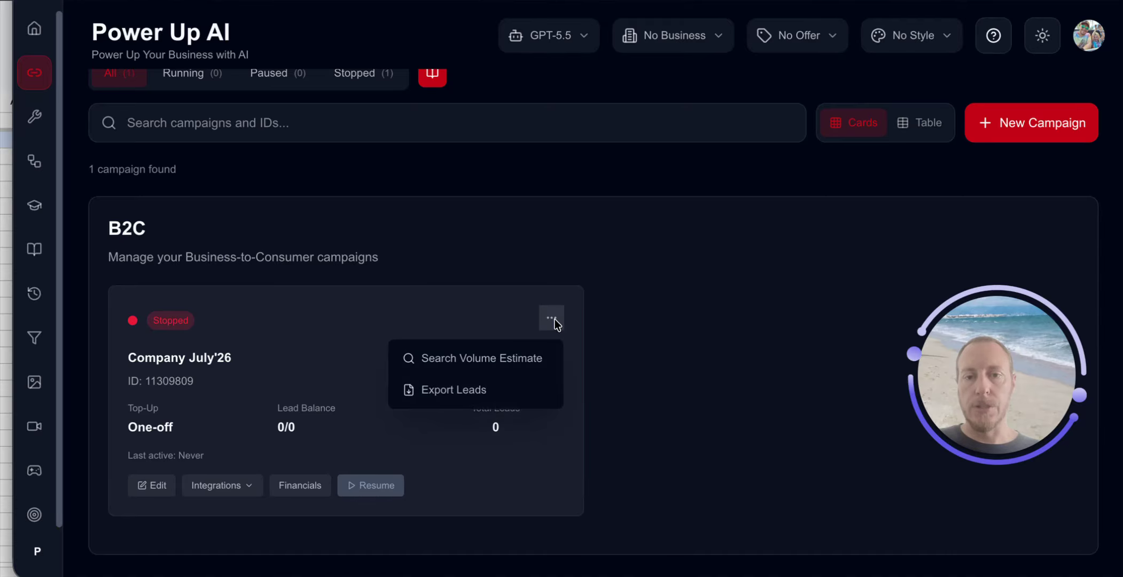
pyautogui.click(497, 362)
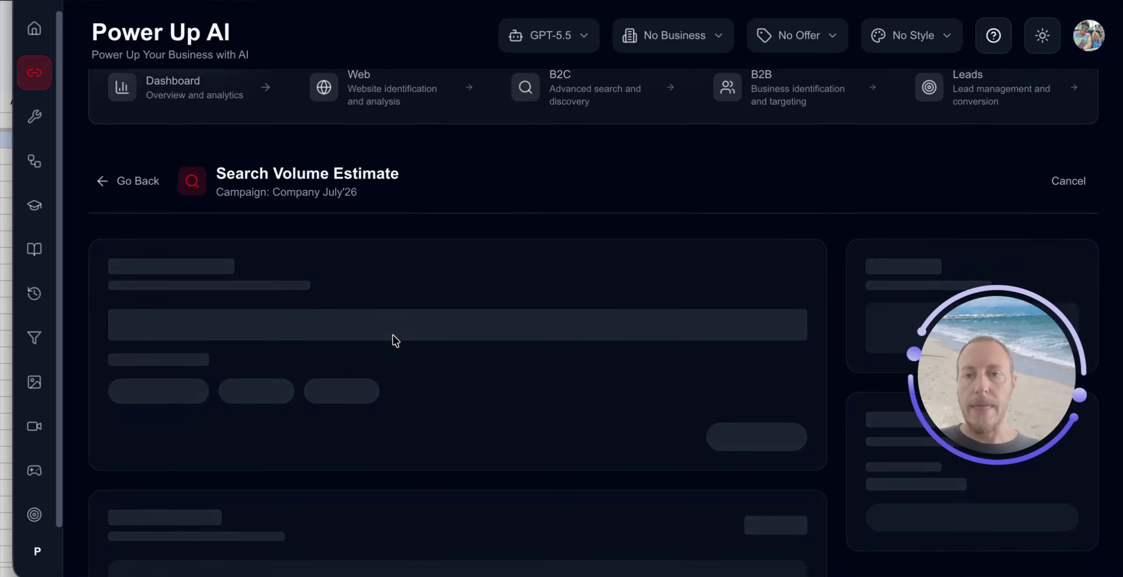
# Add the keywords "roofer near", "fix roof", "broken roof" and "hail damage" to the search volume estimator.
pyautogui.scroll(-2, 393, 340)
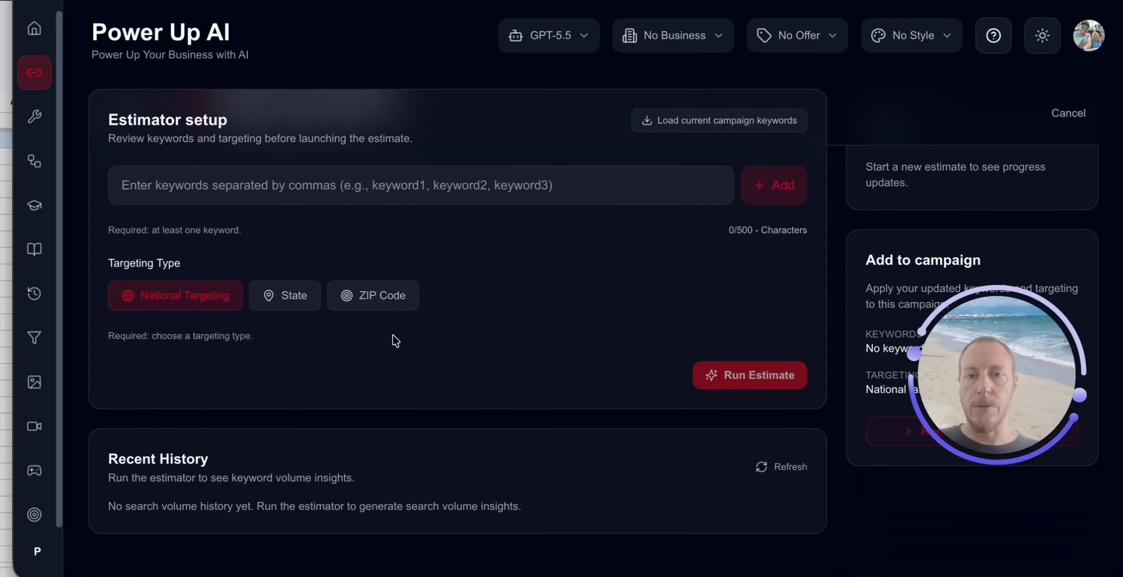
pyautogui.scroll(2, 393, 340)
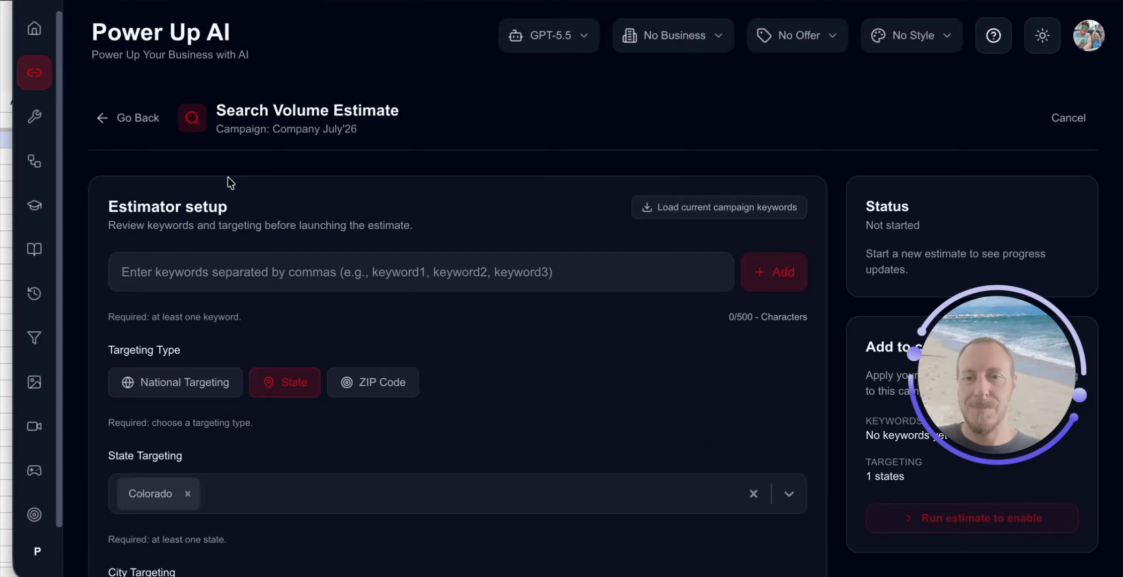
pyautogui.click(180, 271)
pyautogui.write('roofer near,  fix roof,  broken roof, hail damage')
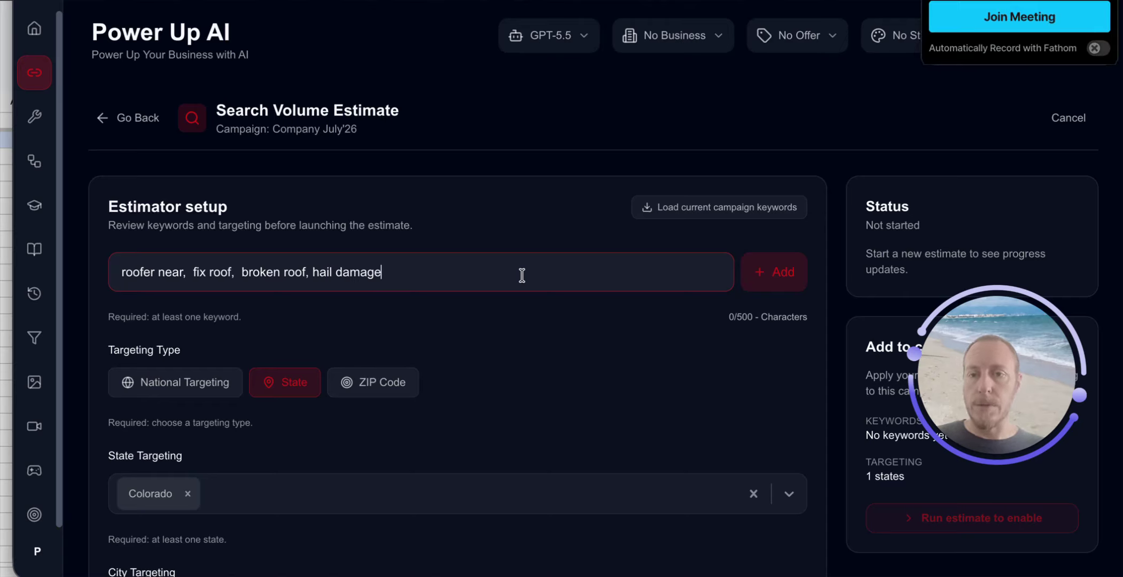
pyautogui.click(773, 273)
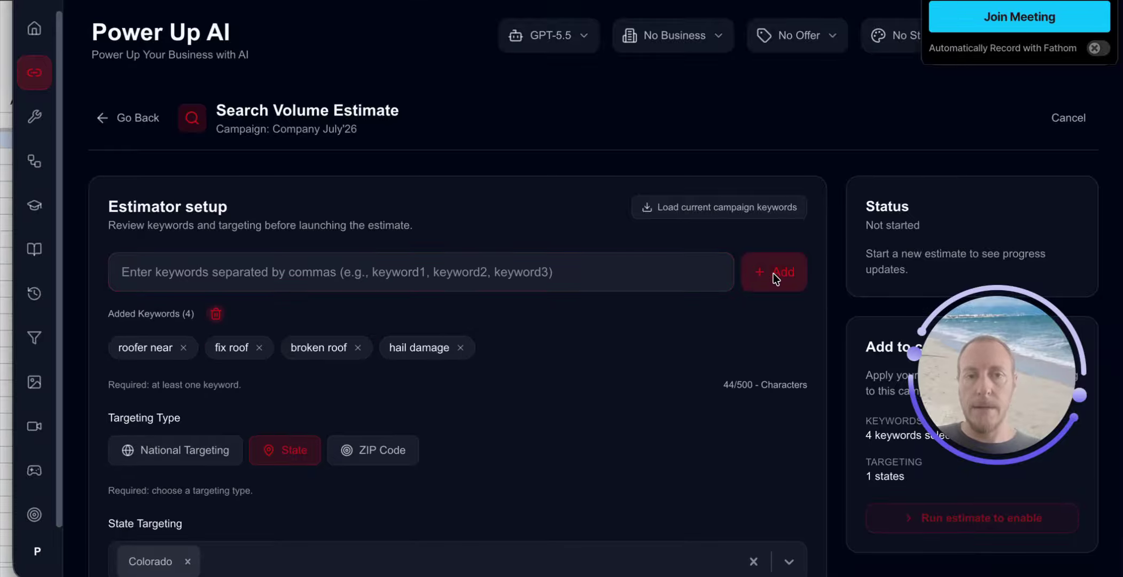
# Check the estimator's Colorado state and city targeting and run the search volume estimate.
pyautogui.scroll(-3, 465, 366)
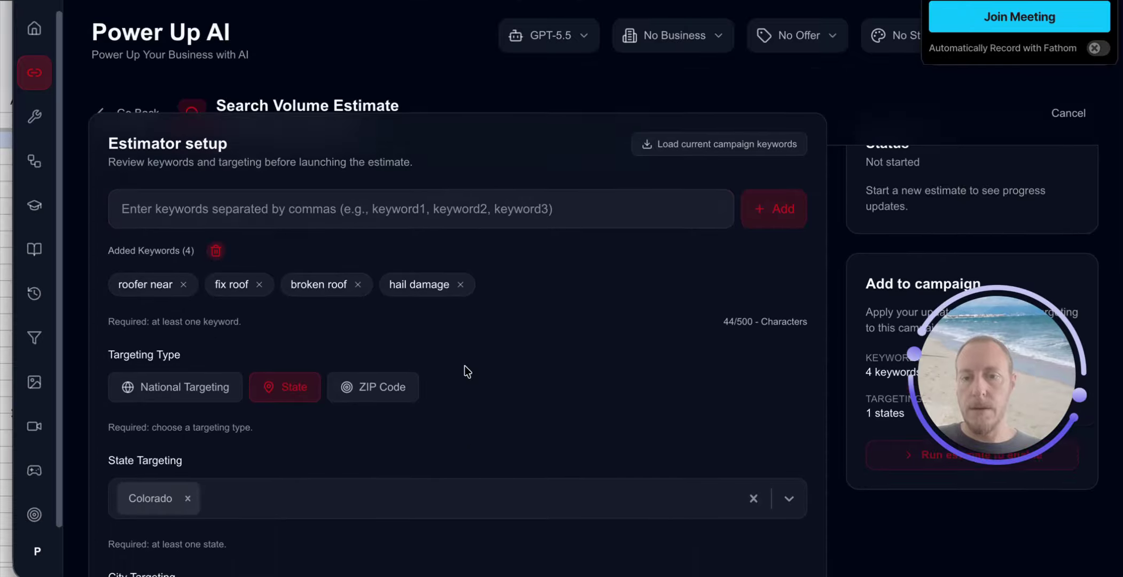
pyautogui.scroll(-2, 271, 327)
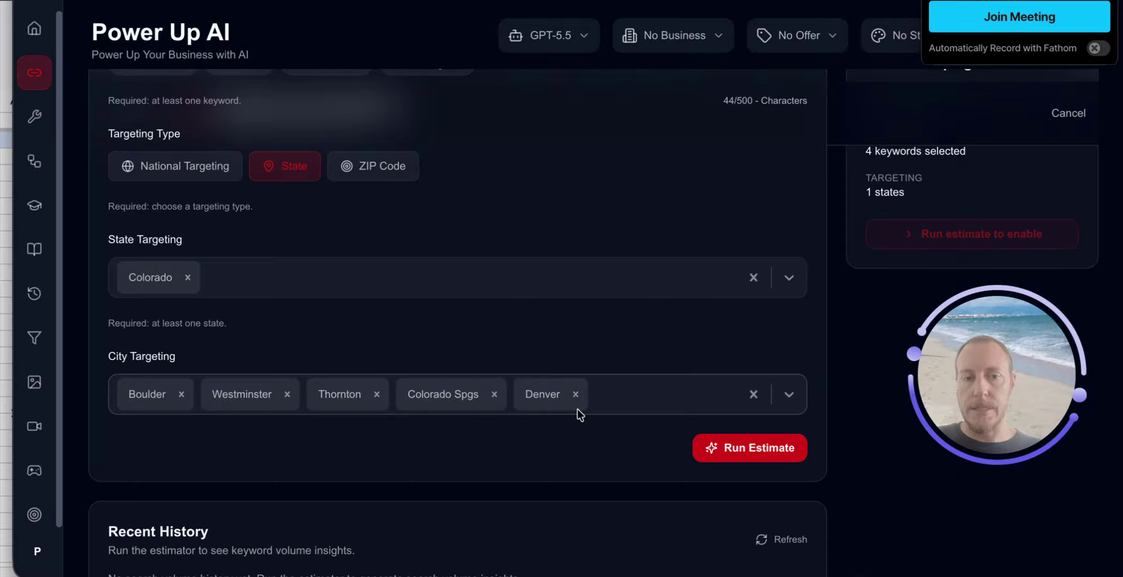
pyautogui.click(739, 448)
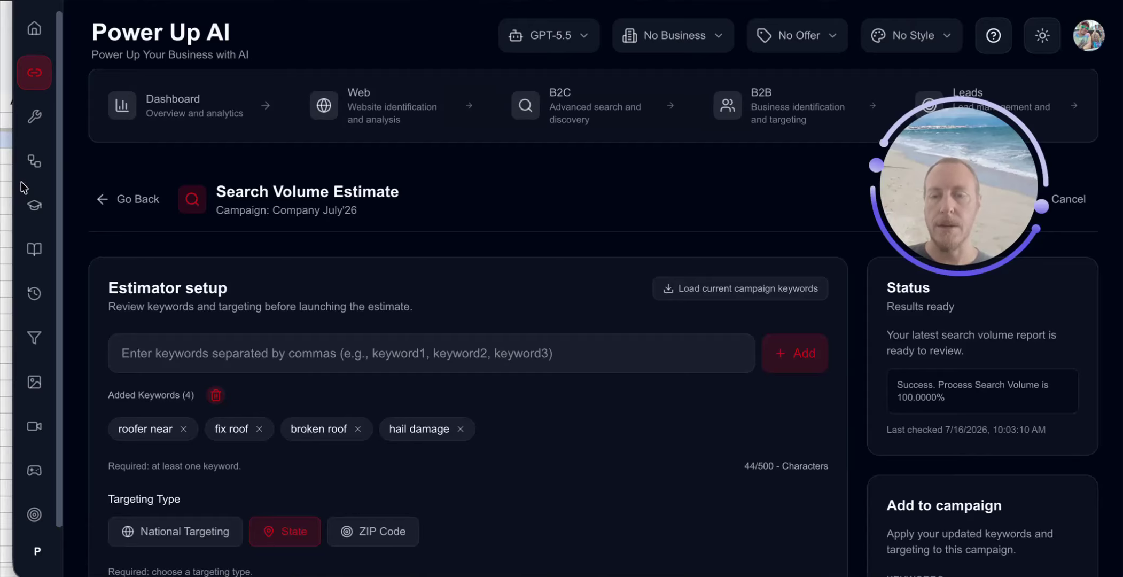
# Examine the search volume results table for each keyword's found status and historical count.
pyautogui.scroll(-1, 449, 262)
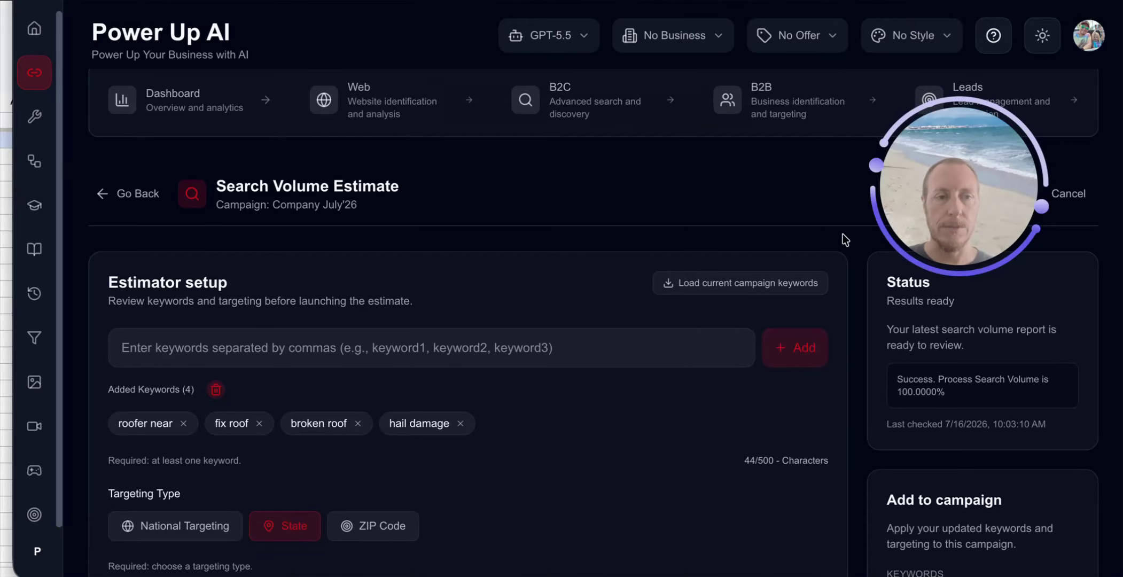
pyautogui.scroll(-10, 633, 316)
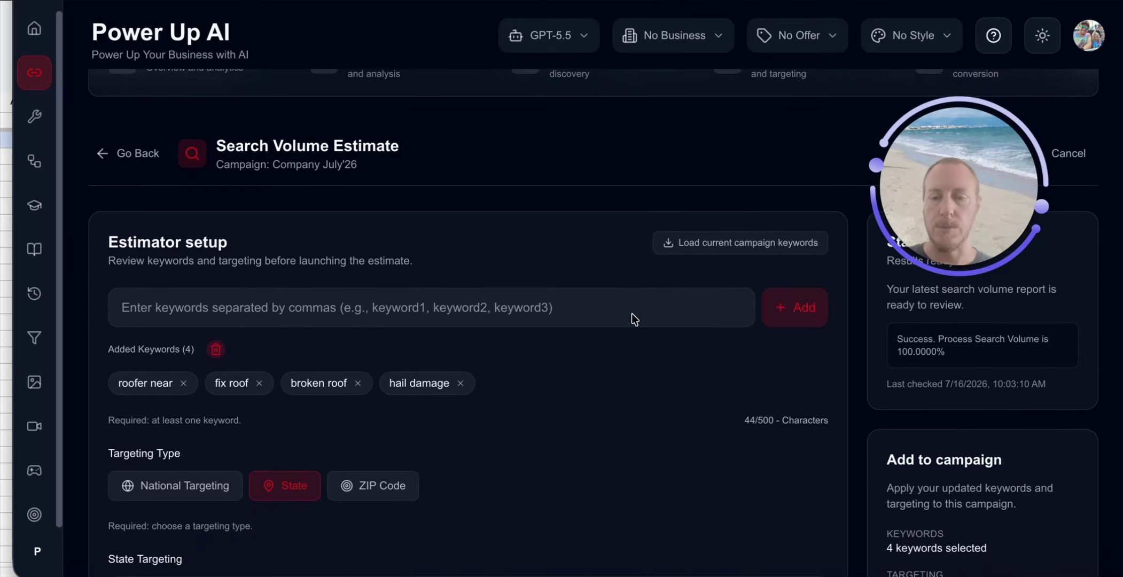
pyautogui.scroll(-3, 631, 313)
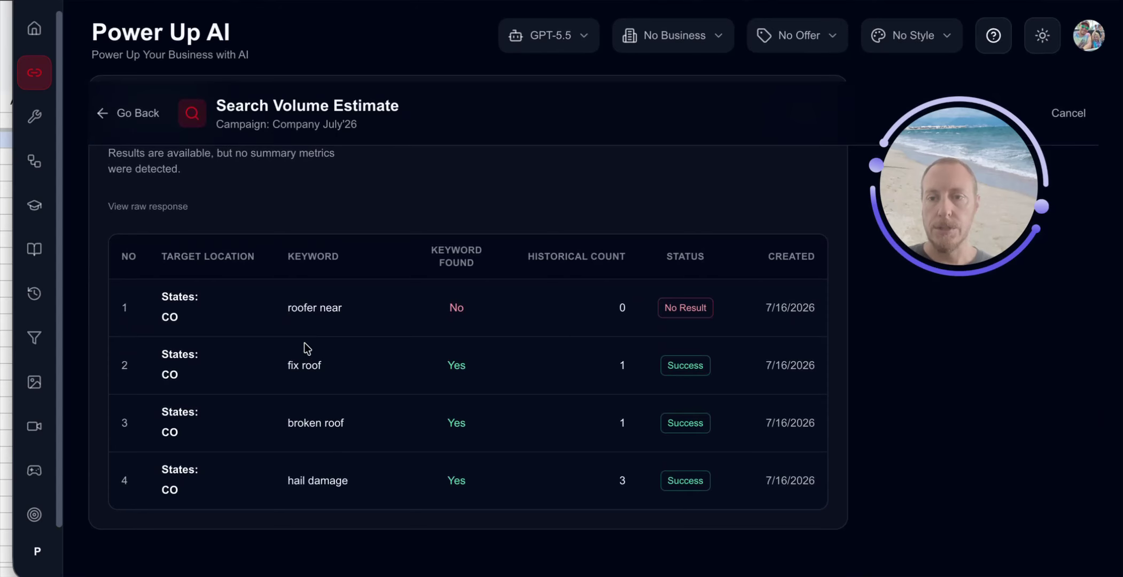
pyautogui.scroll(10, 322, 310)
pyautogui.scroll(-10, 323, 310)
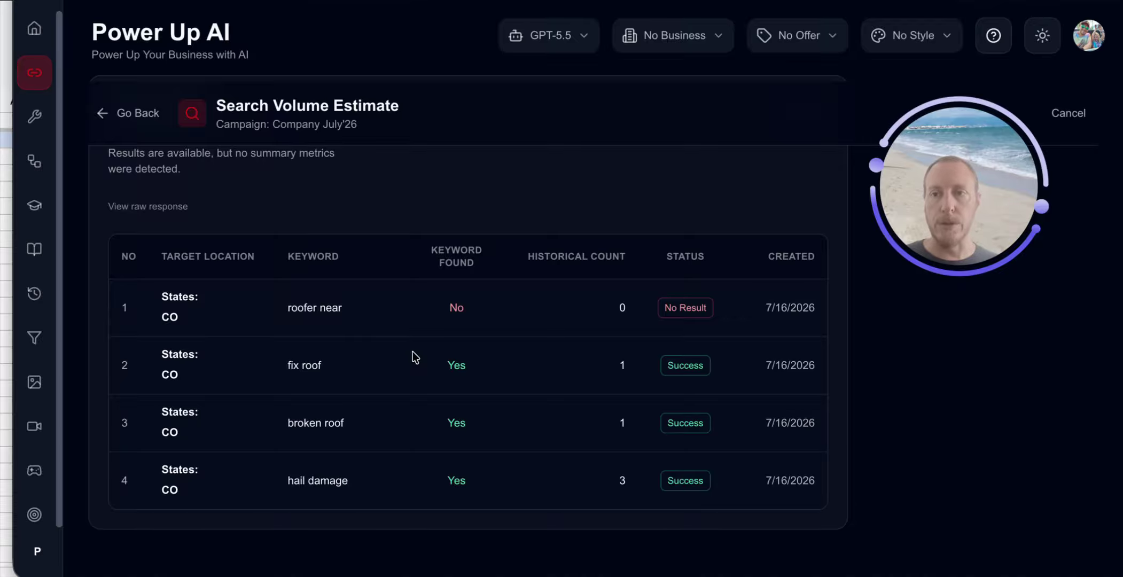
pyautogui.scroll(10, 413, 352)
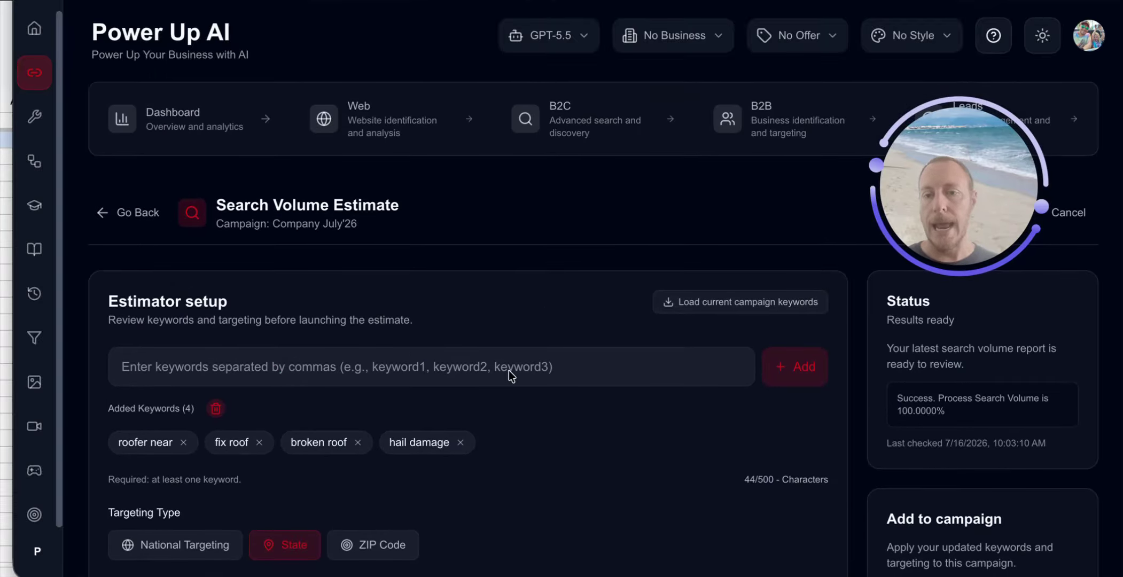
pyautogui.scroll(-10, 508, 370)
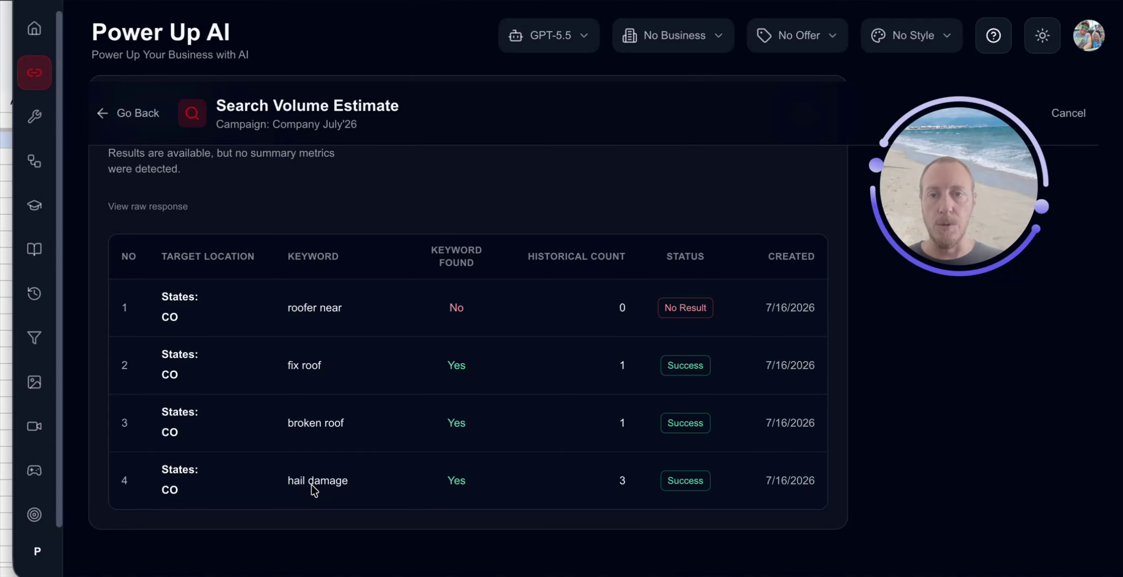
pyautogui.scroll(15, 312, 484)
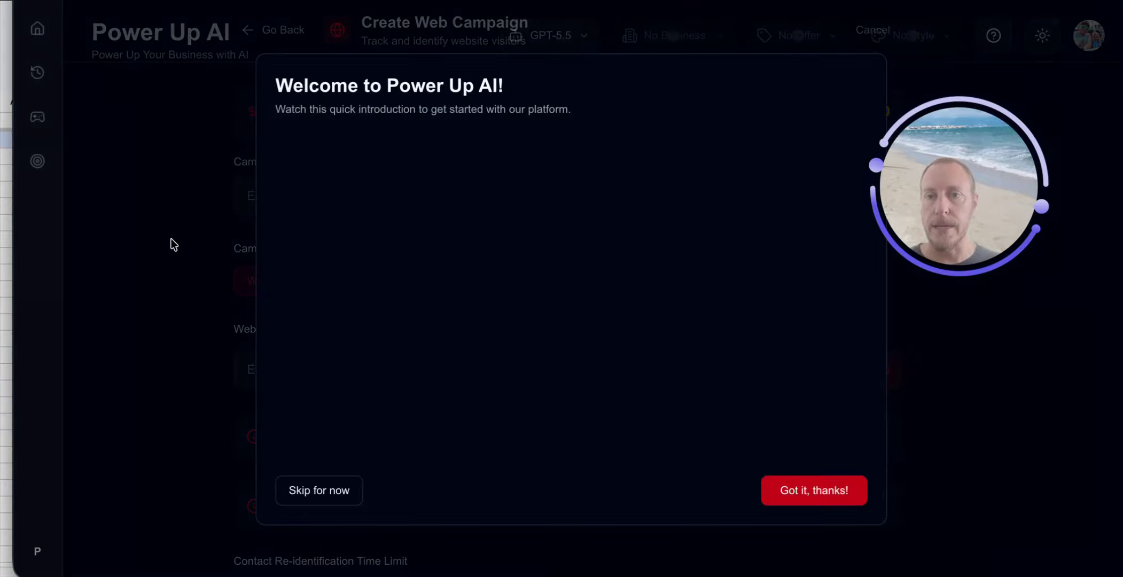
# Skip the welcome introduction, return to the B2C campaign list and open Company July'26 for editing.
pyautogui.click(330, 492)
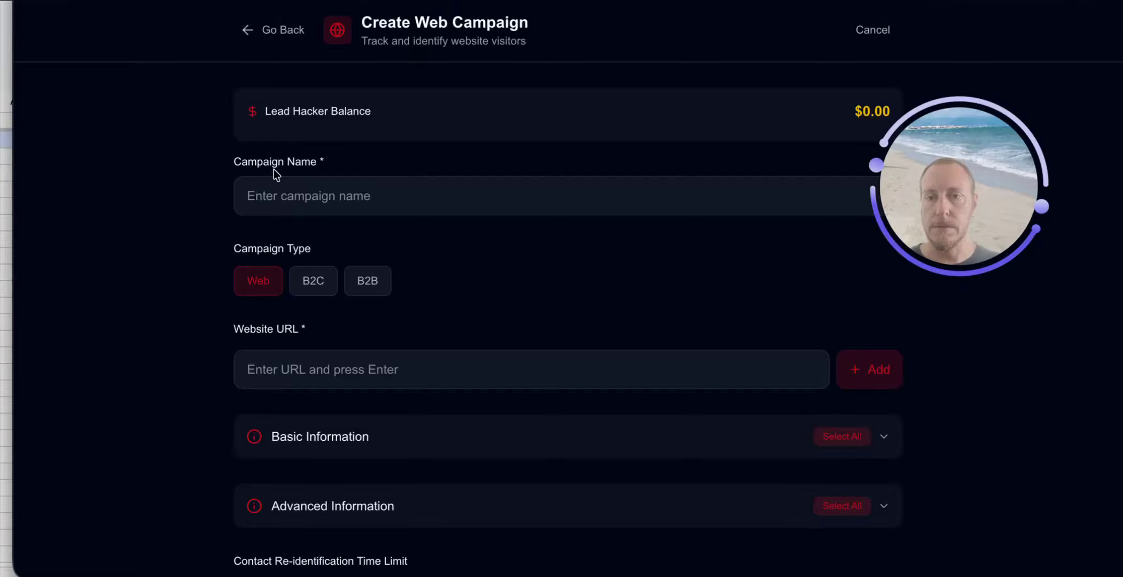
pyautogui.click(272, 33)
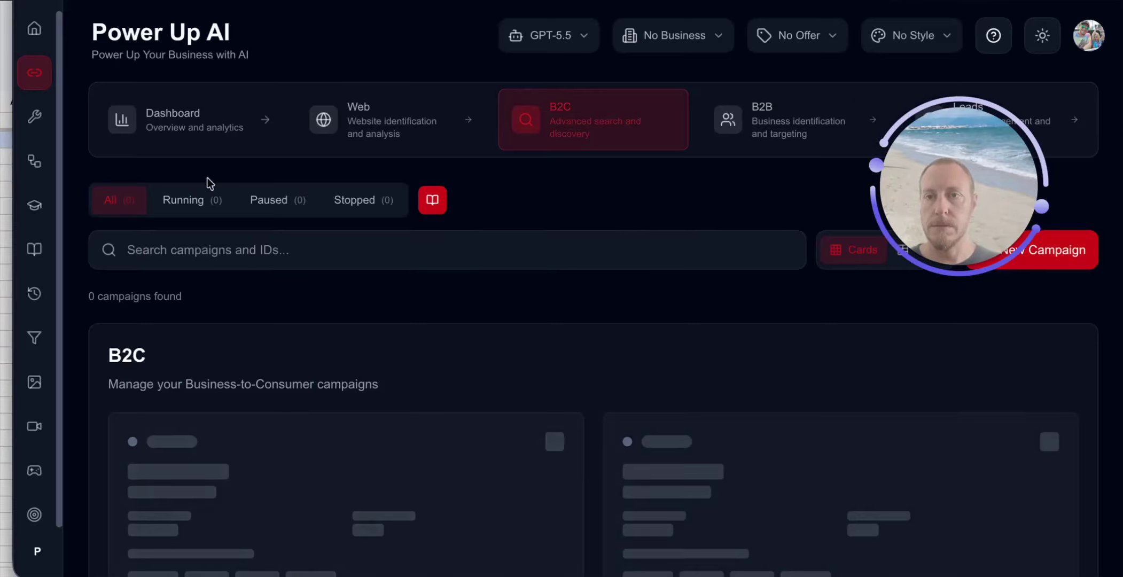
pyautogui.click(171, 484)
pyautogui.scroll(-1, 502, 194)
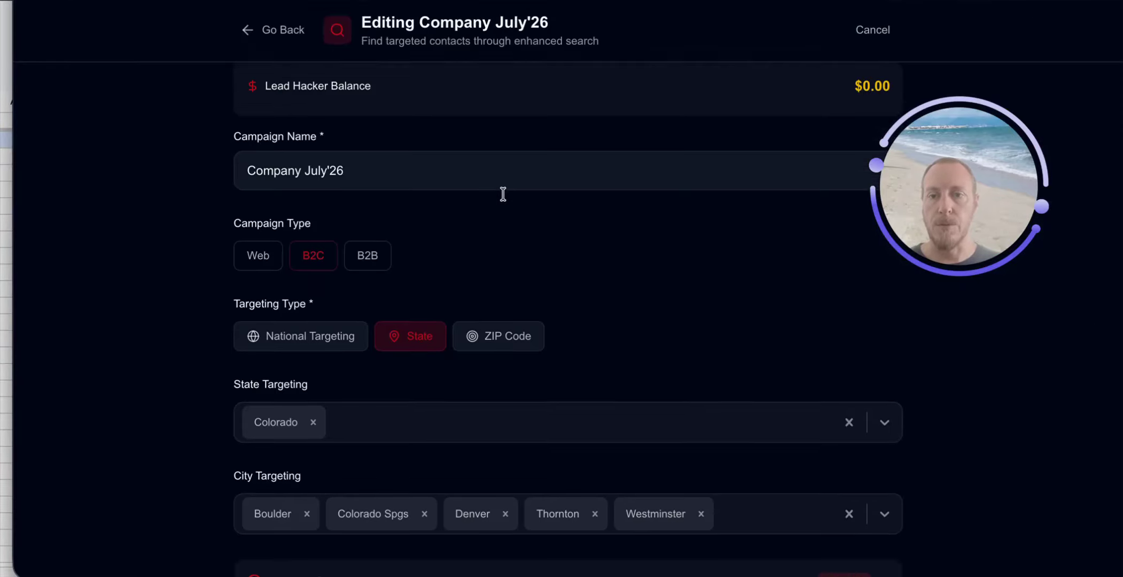
pyautogui.scroll(-1, 503, 194)
pyautogui.scroll(-2, 476, 306)
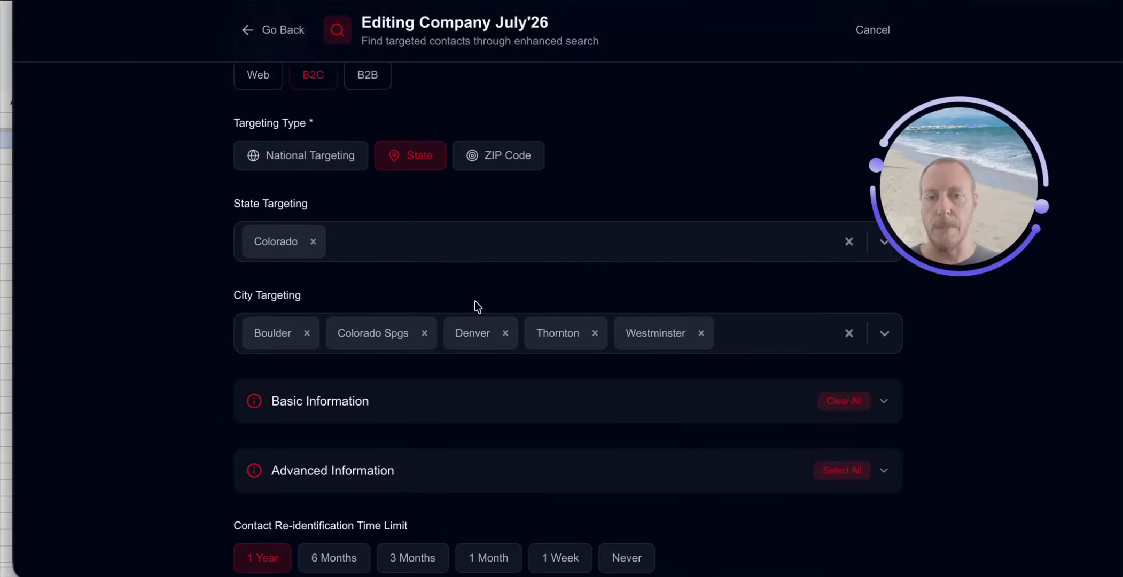
# Review the campaign's targeting, advanced information categories, re-identification time limit and keywords, and return to the campaign list without updating.
pyautogui.scroll(-1, 477, 307)
pyautogui.scroll(-5, 431, 359)
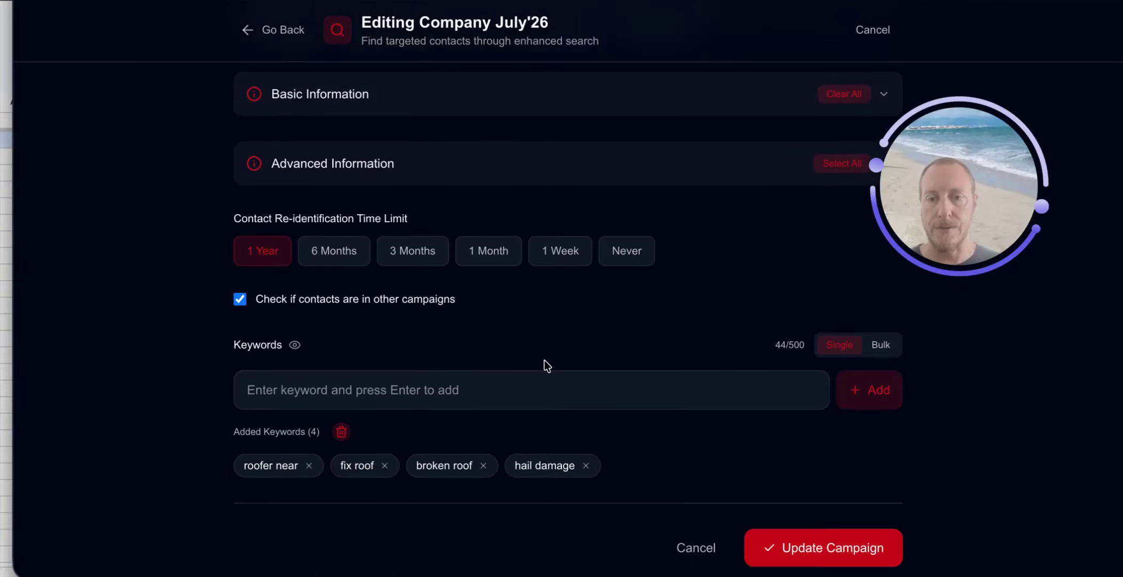
pyautogui.scroll(3, 505, 275)
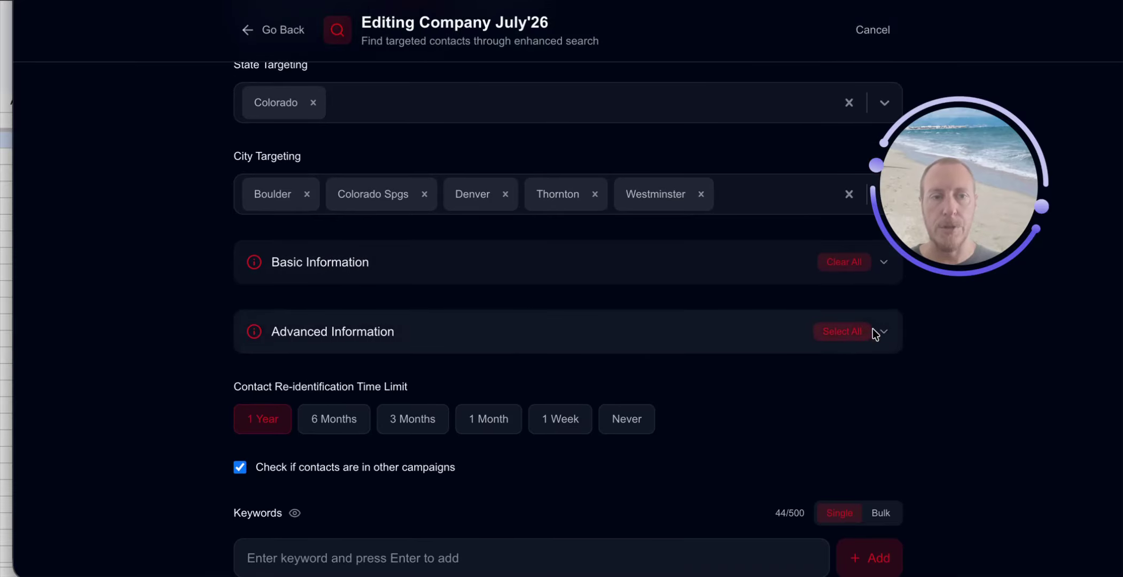
pyautogui.click(886, 332)
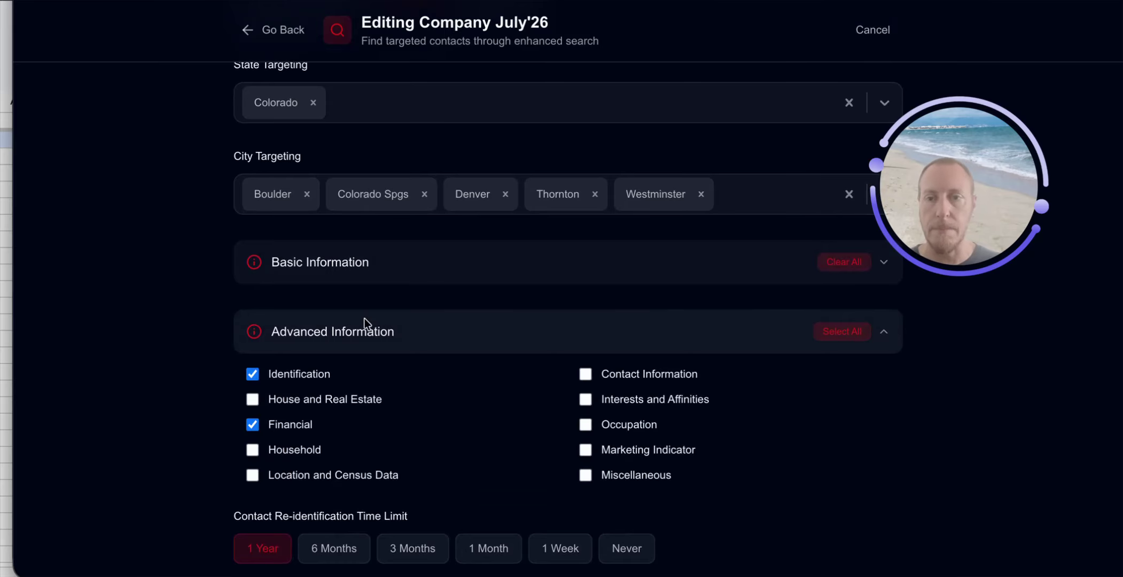
pyautogui.scroll(-1, 364, 320)
pyautogui.scroll(-5, 365, 319)
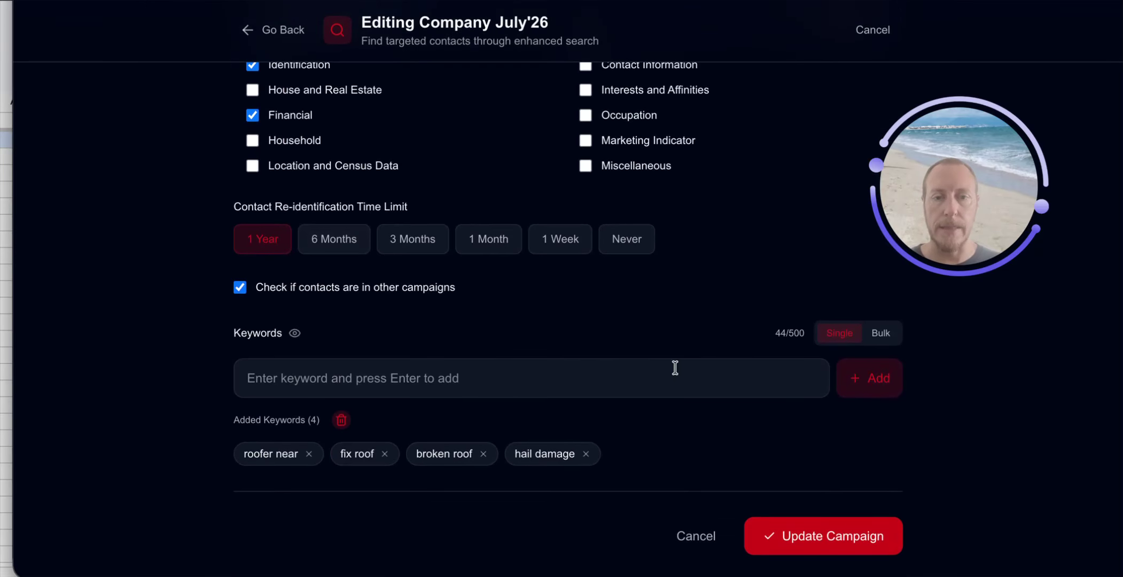
pyautogui.scroll(8, 509, 293)
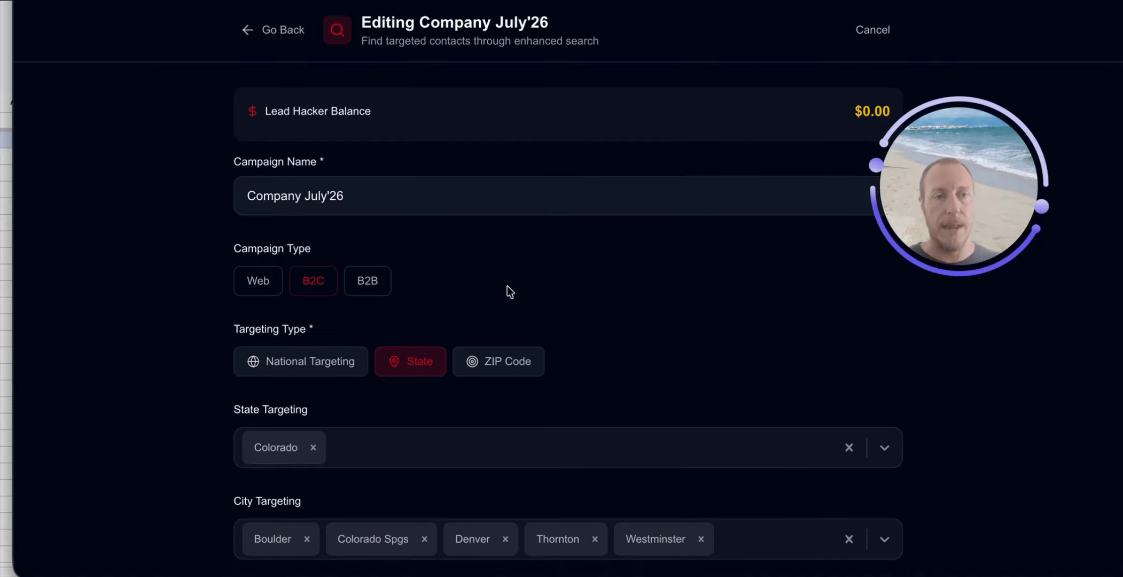
pyautogui.click(269, 31)
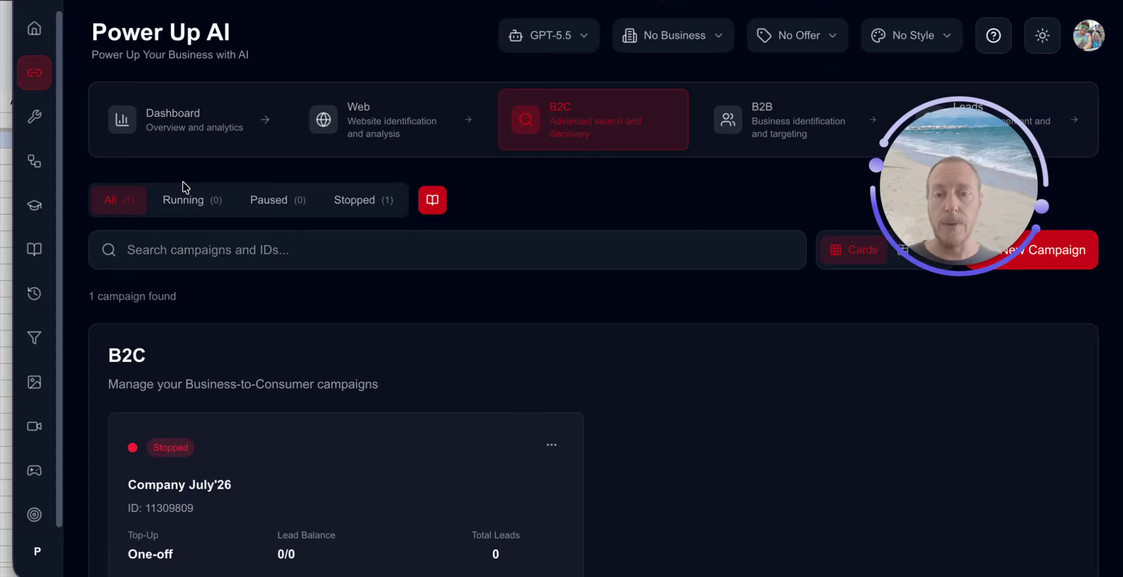
# Check the extra options available for the Company July'26 campaign, including Export Leads, and close them.
pyautogui.scroll(-3, 183, 184)
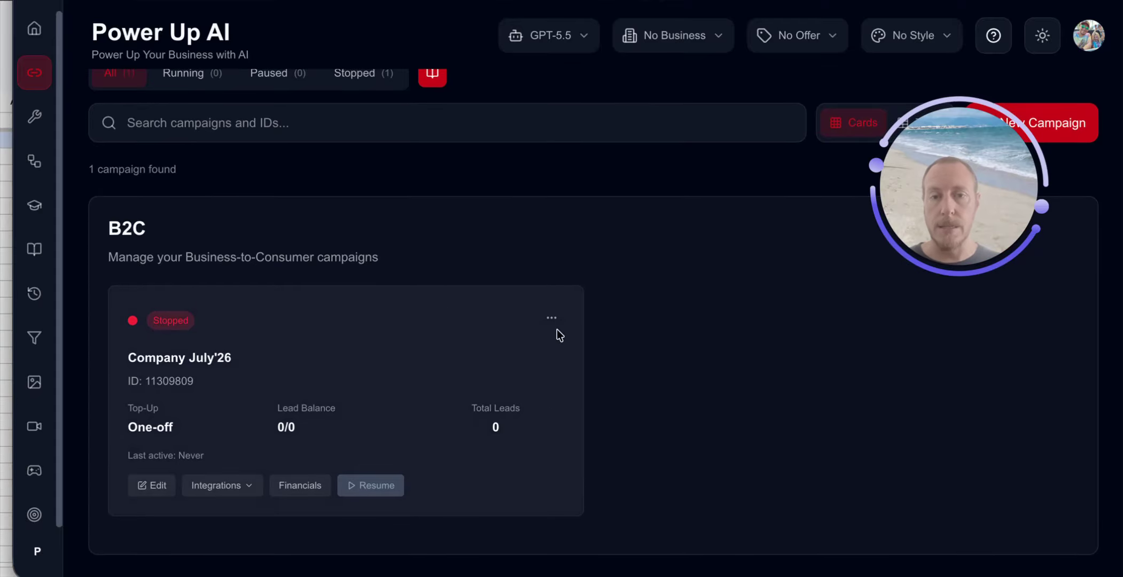
pyautogui.click(553, 320)
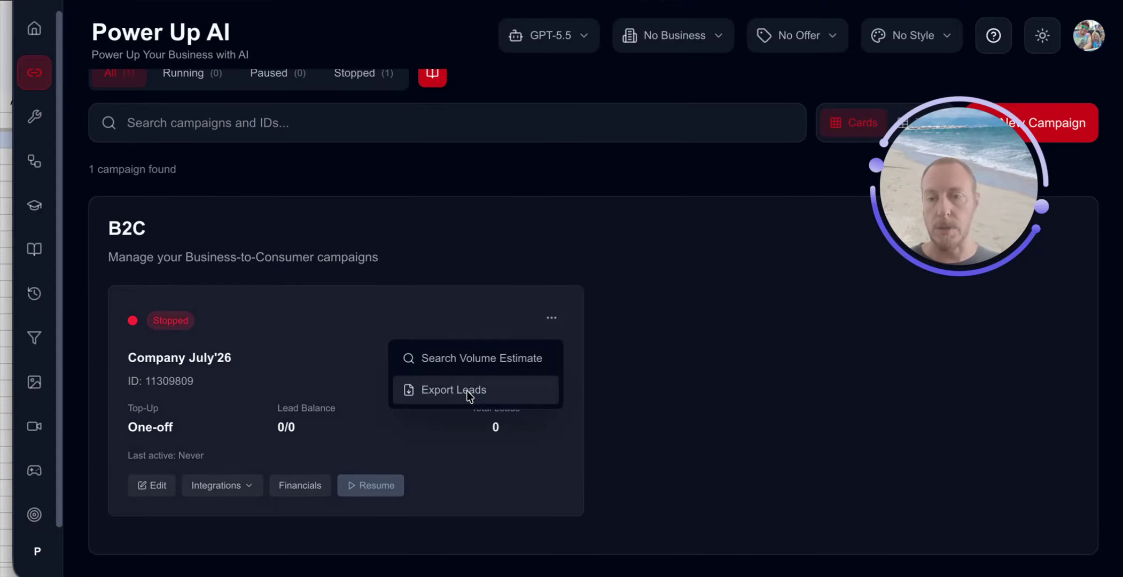
pyautogui.click(502, 251)
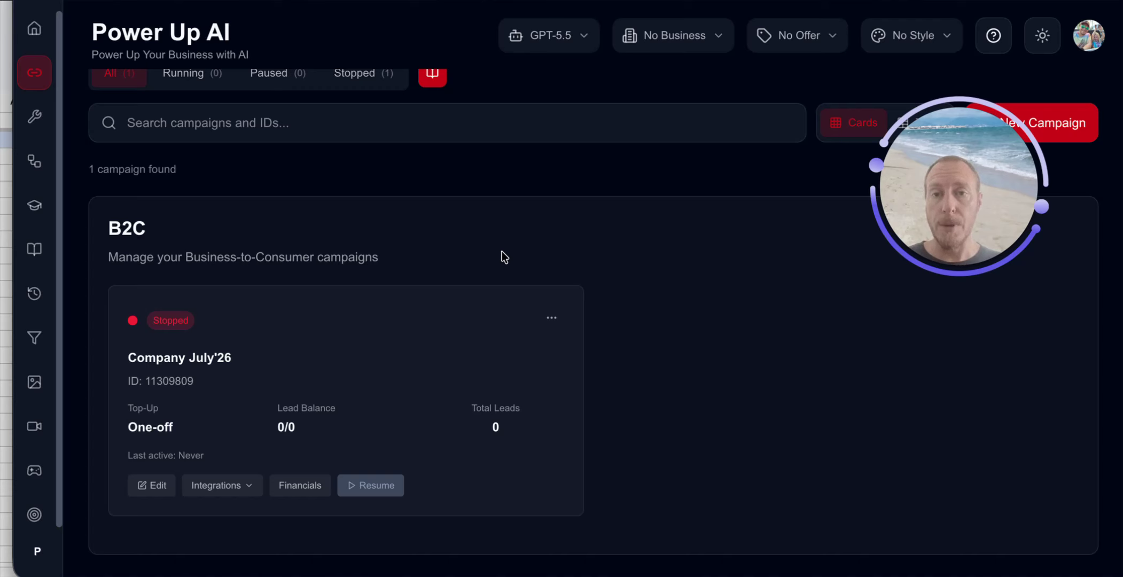
# Switch to the Demo Data spreadsheet and inspect the ClickDate in row 7 and the contact columns across C2:H21.
pyautogui.click(8, 291)
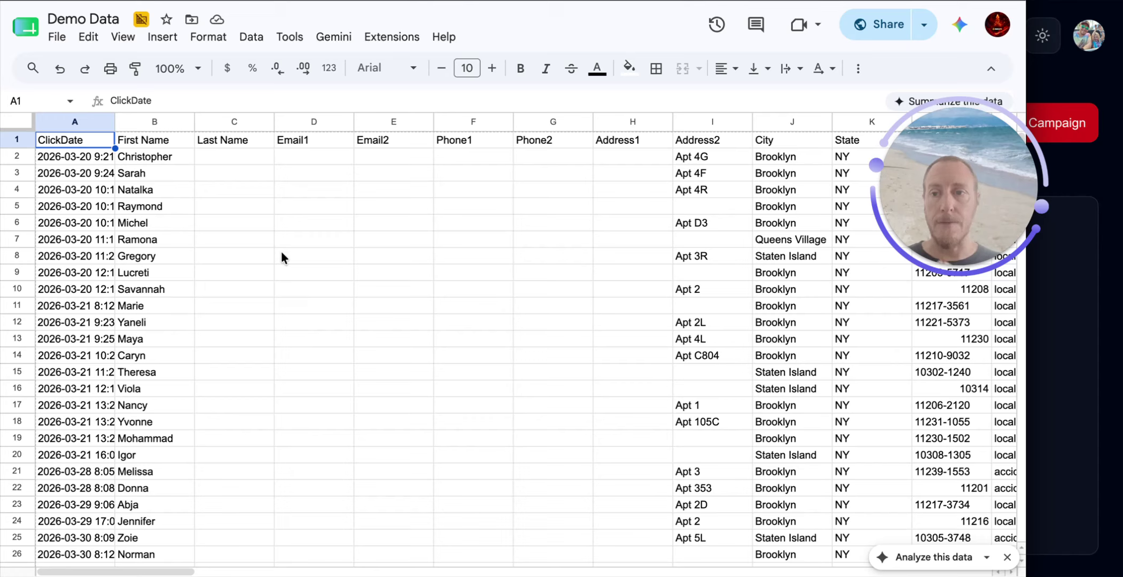
pyautogui.click(69, 239)
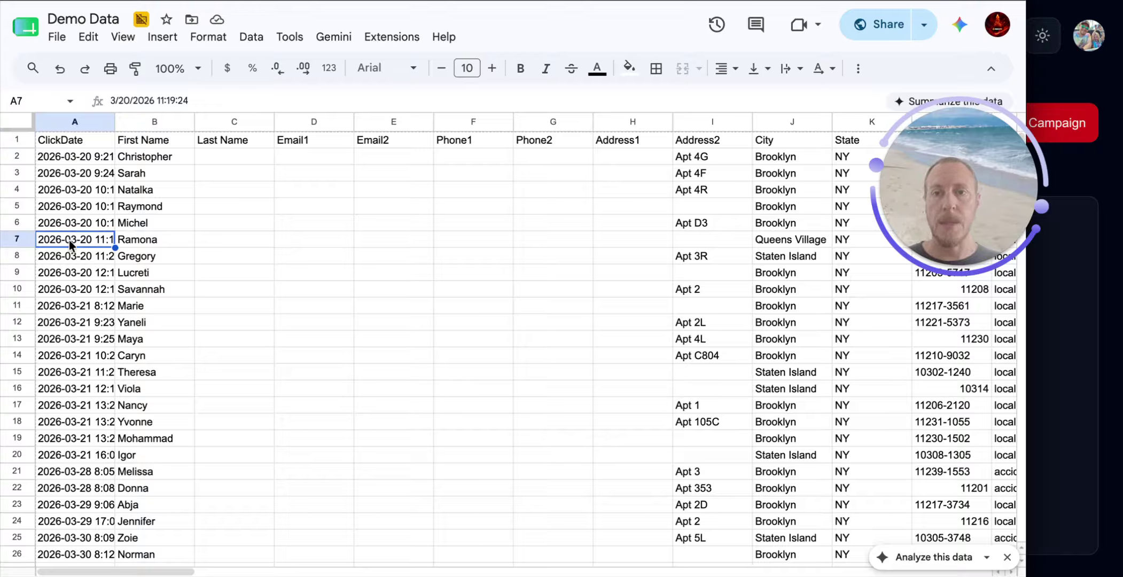
pyautogui.moveTo(232, 155); pyautogui.dragTo(627, 467)
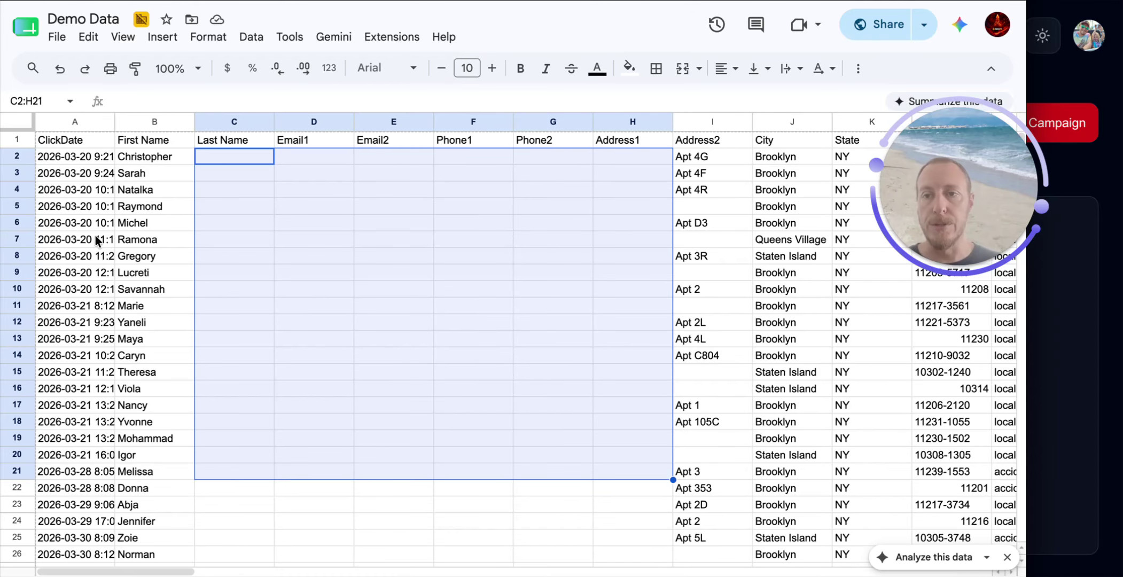
# Examine the search terms in the Keyword column of the demo leads, from row 2 down to row 48.
pyautogui.hscroll(5, 523, 281)
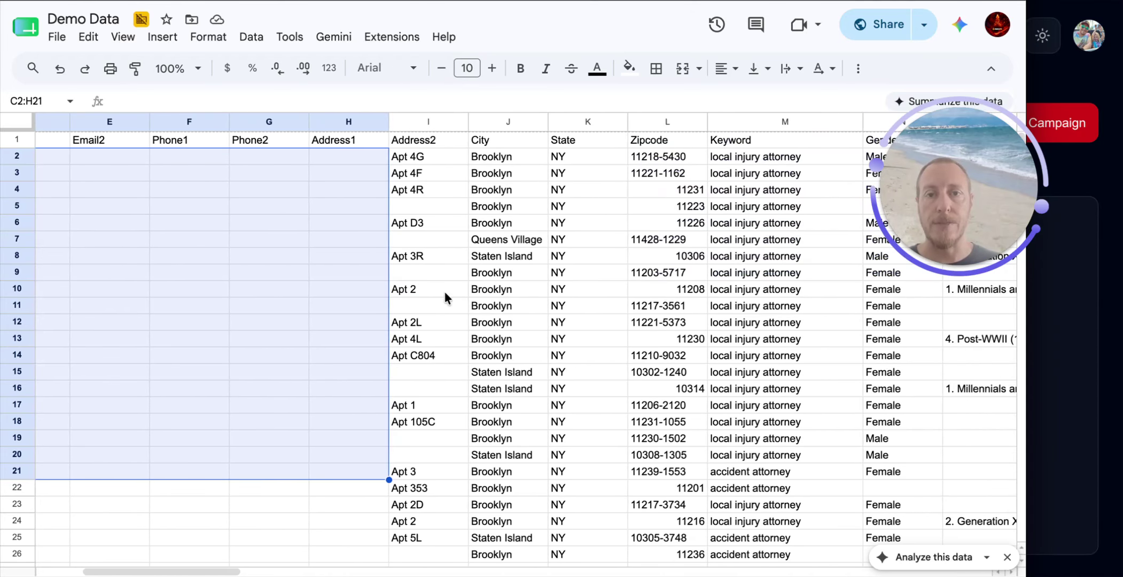
pyautogui.hscroll(5, 445, 292)
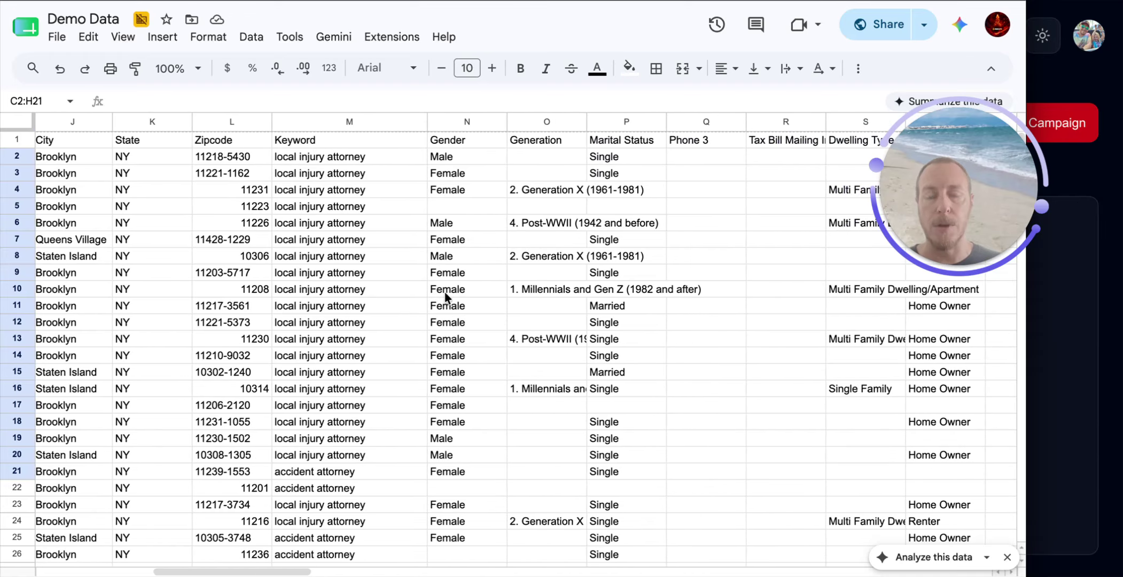
pyautogui.moveTo(337, 162); pyautogui.dragTo(338, 427)
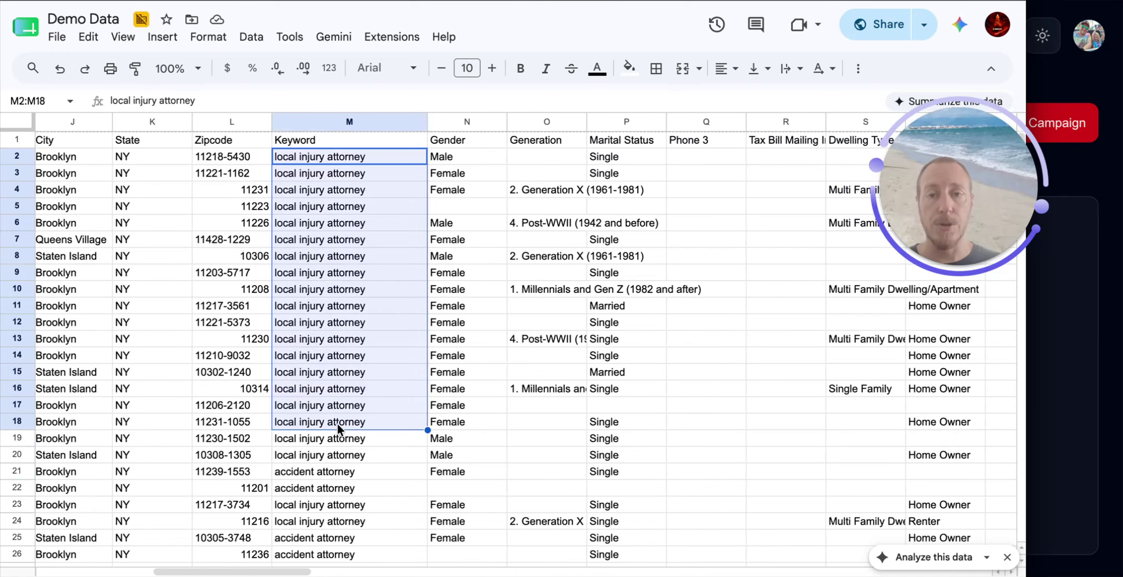
pyautogui.scroll(-1, 338, 427)
pyautogui.click(338, 427)
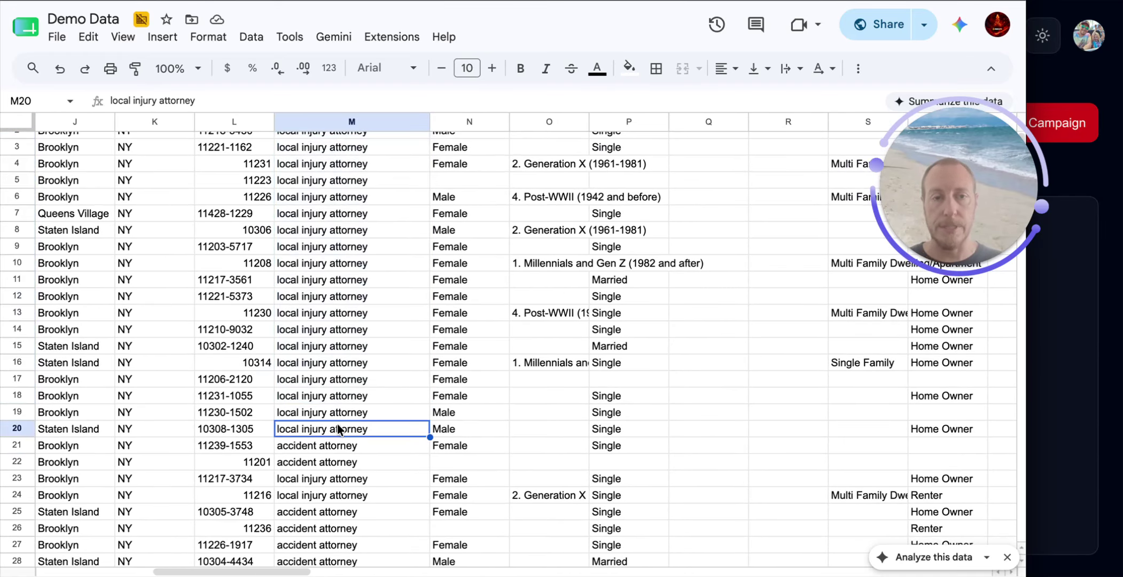
pyautogui.scroll(-3, 338, 429)
pyautogui.click(340, 291)
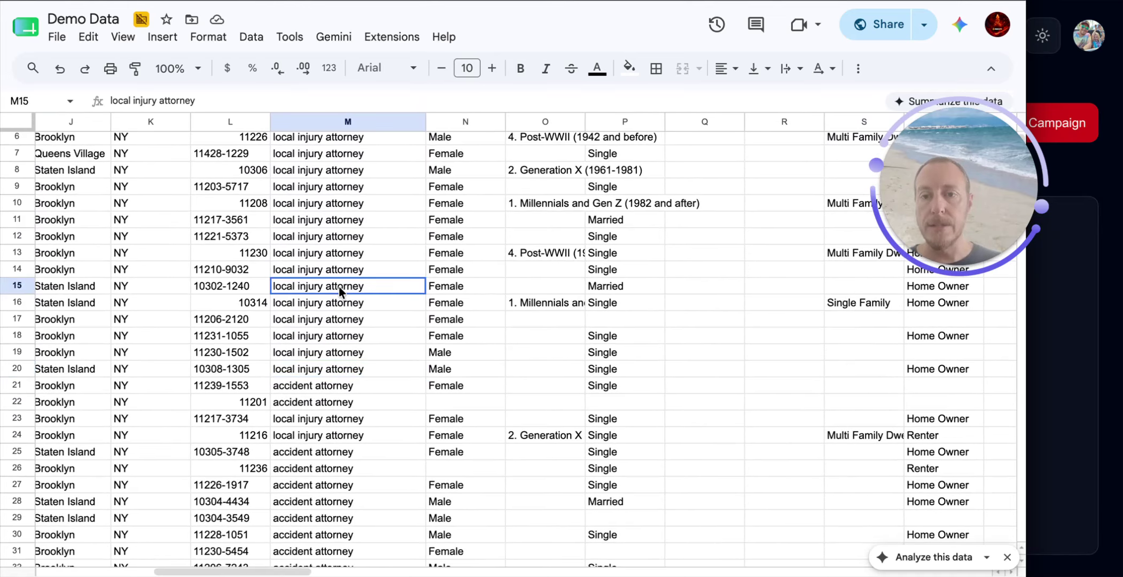
pyautogui.moveTo(339, 292); pyautogui.dragTo(345, 347)
pyautogui.click(392, 350)
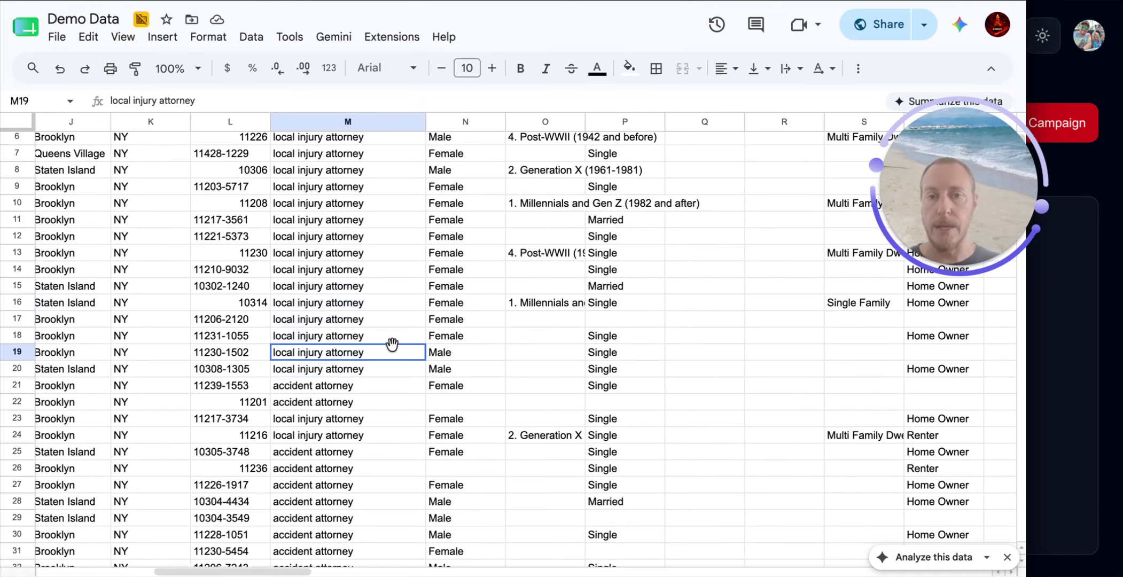
pyautogui.scroll(-1, 329, 392)
pyautogui.click(334, 372)
pyautogui.scroll(-5, 335, 417)
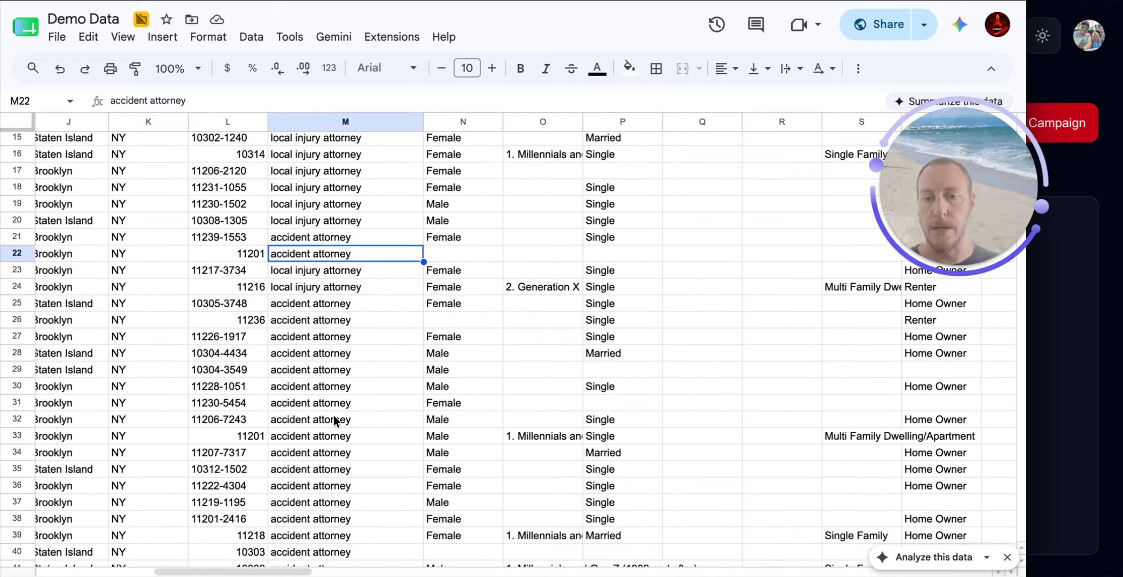
pyautogui.scroll(-5, 334, 420)
pyautogui.click(331, 435)
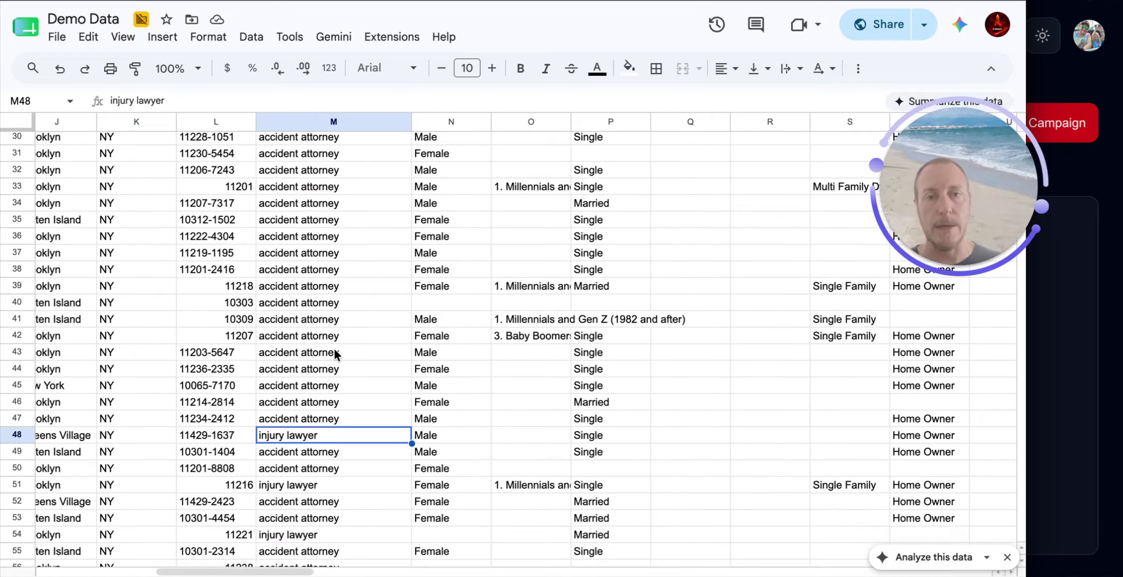
# Inspect the demographic columns from Gender to Home Owner, selecting N5:T5 across them.
pyautogui.scroll(10, 335, 354)
pyautogui.hscroll(1, 335, 353)
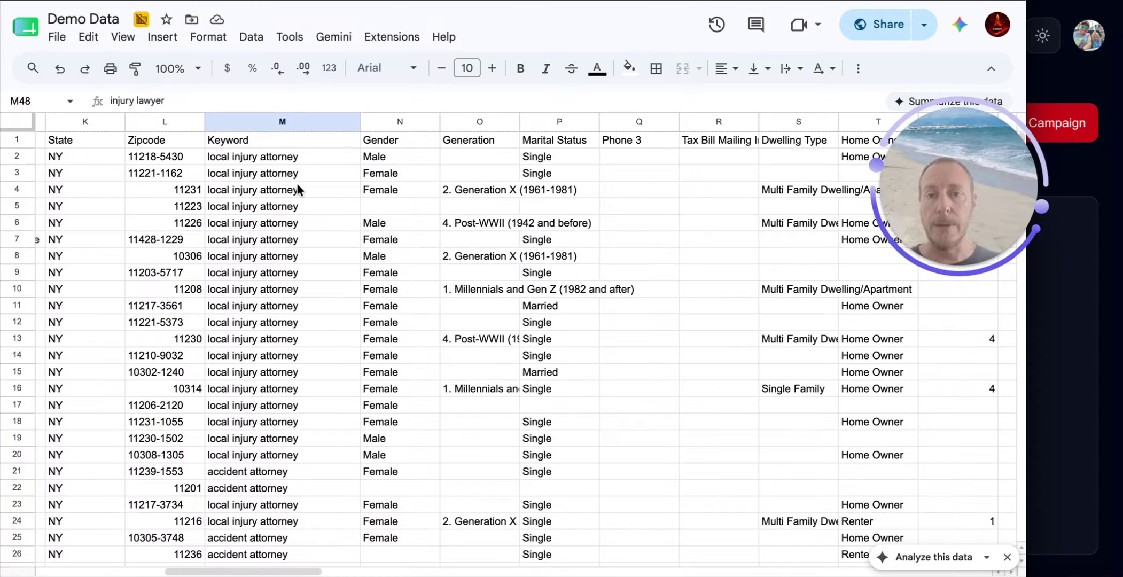
pyautogui.hscroll(1, 523, 283)
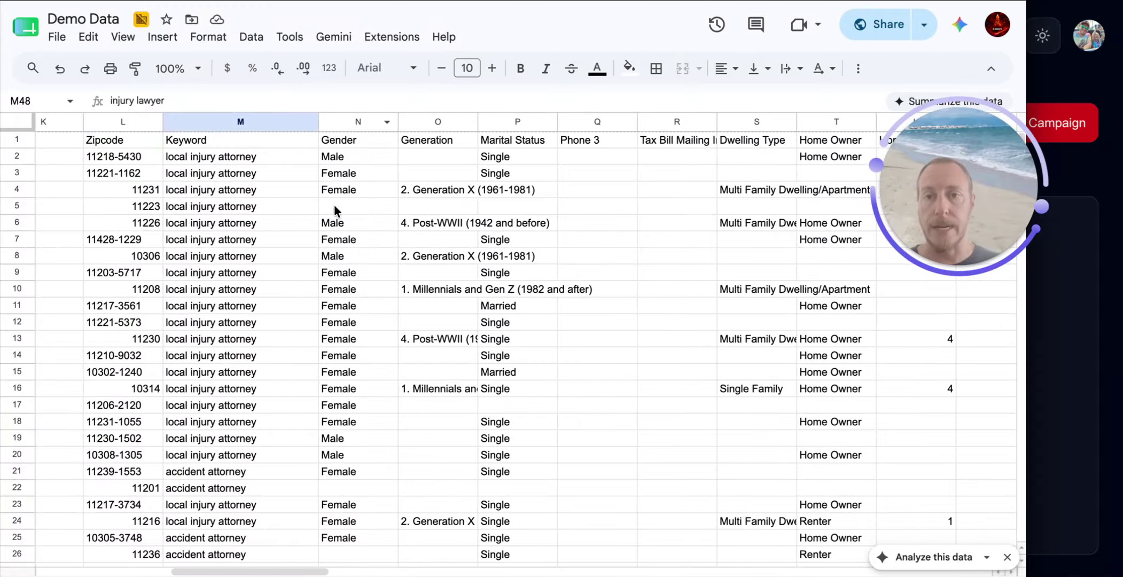
pyautogui.moveTo(339, 207); pyautogui.dragTo(803, 212)
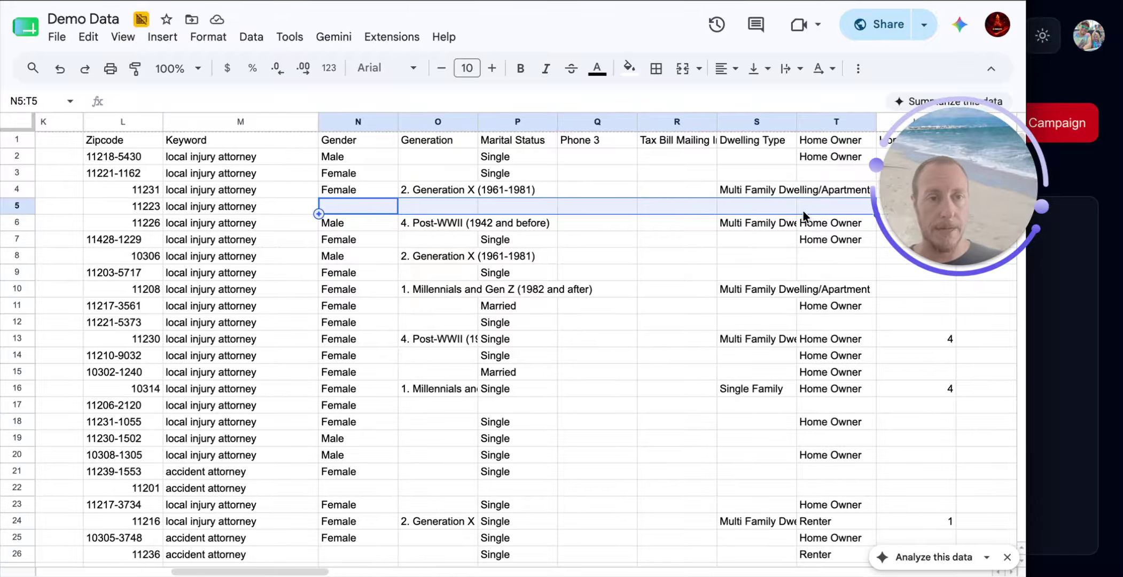
pyautogui.moveTo(900, 268)
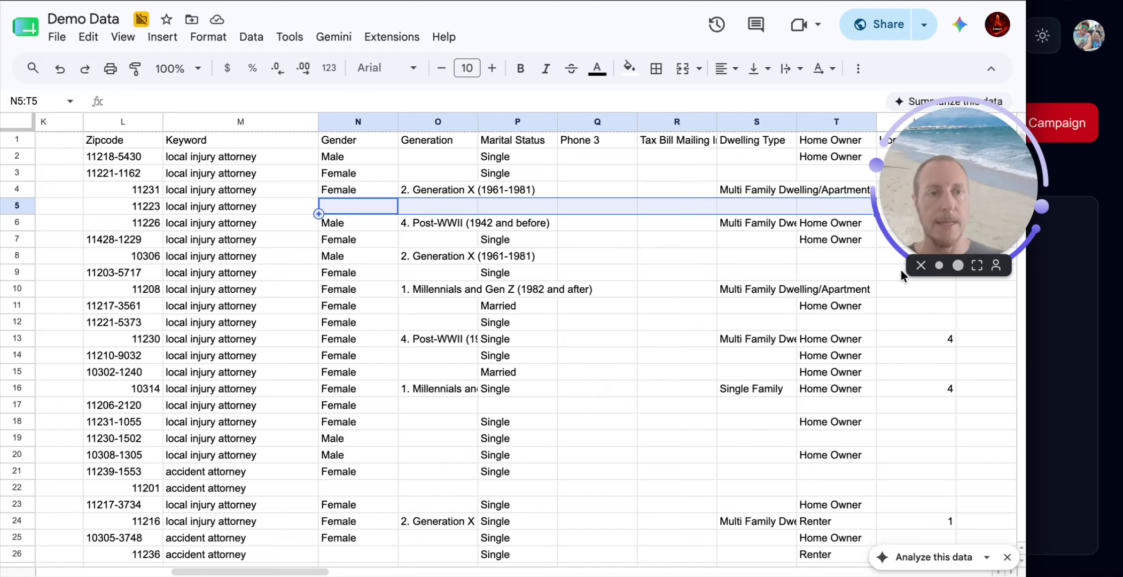
# Examine the residence, home value and property columns, including the full Legal Description entry in row 16.
pyautogui.hscroll(5, 1006, 327)
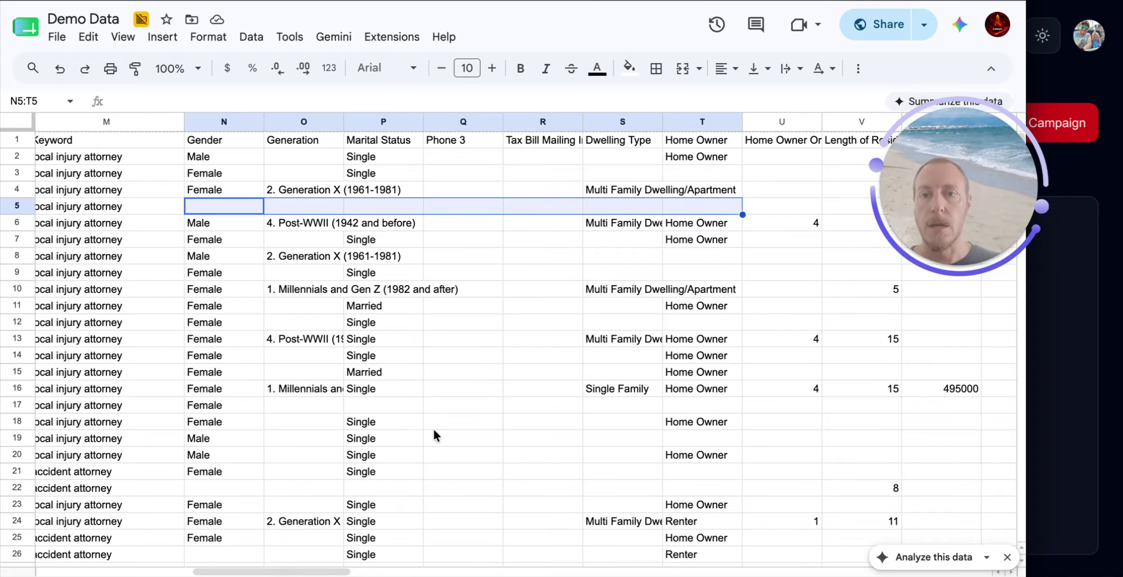
pyautogui.hscroll(1, 401, 401)
pyautogui.hscroll(6, 400, 402)
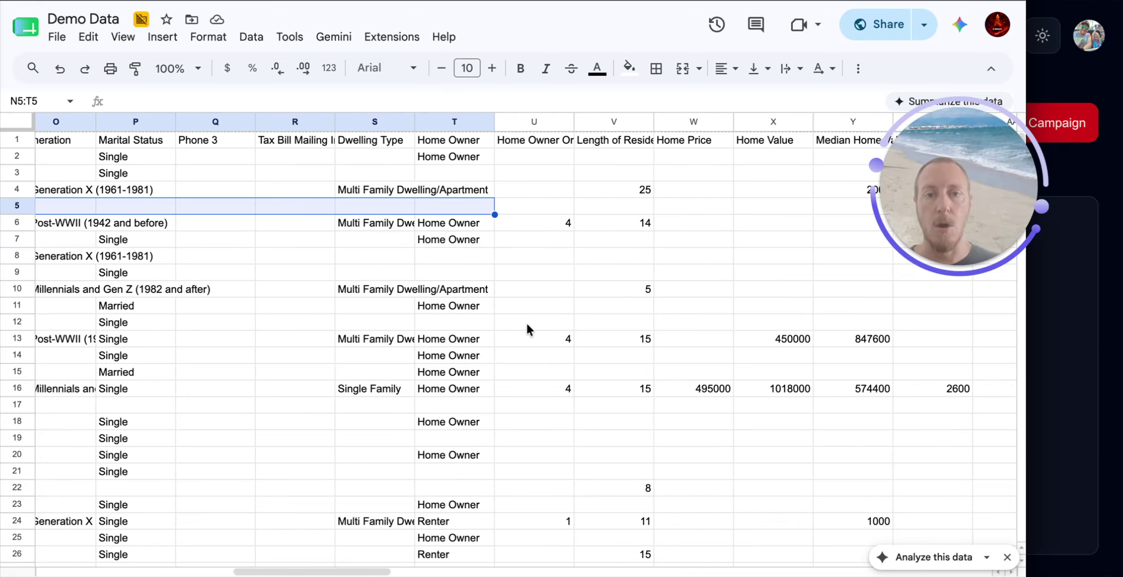
pyautogui.hscroll(8, 526, 322)
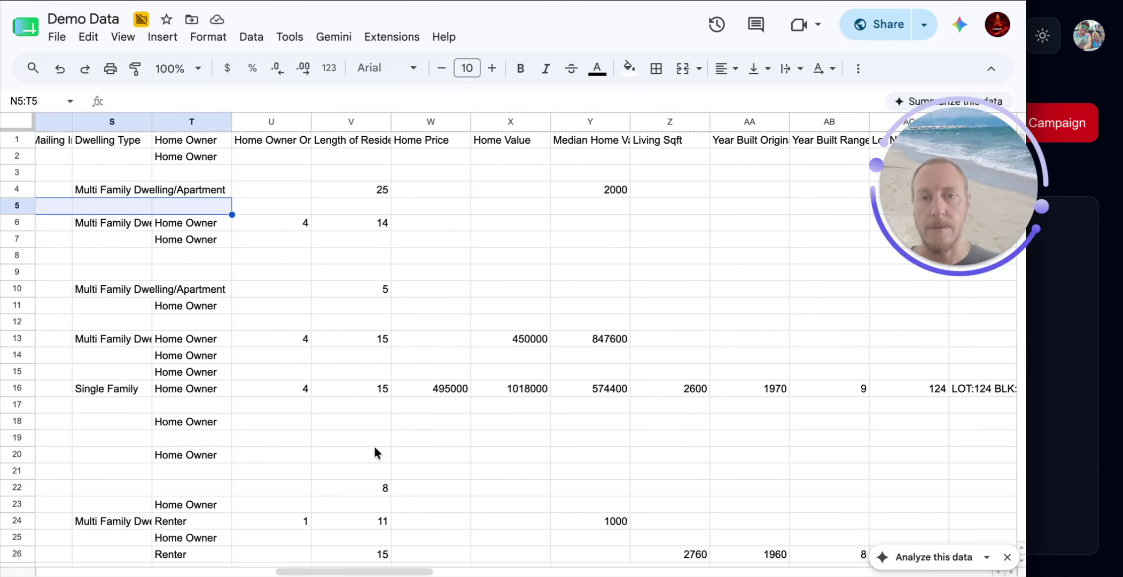
pyautogui.hscroll(12, 375, 452)
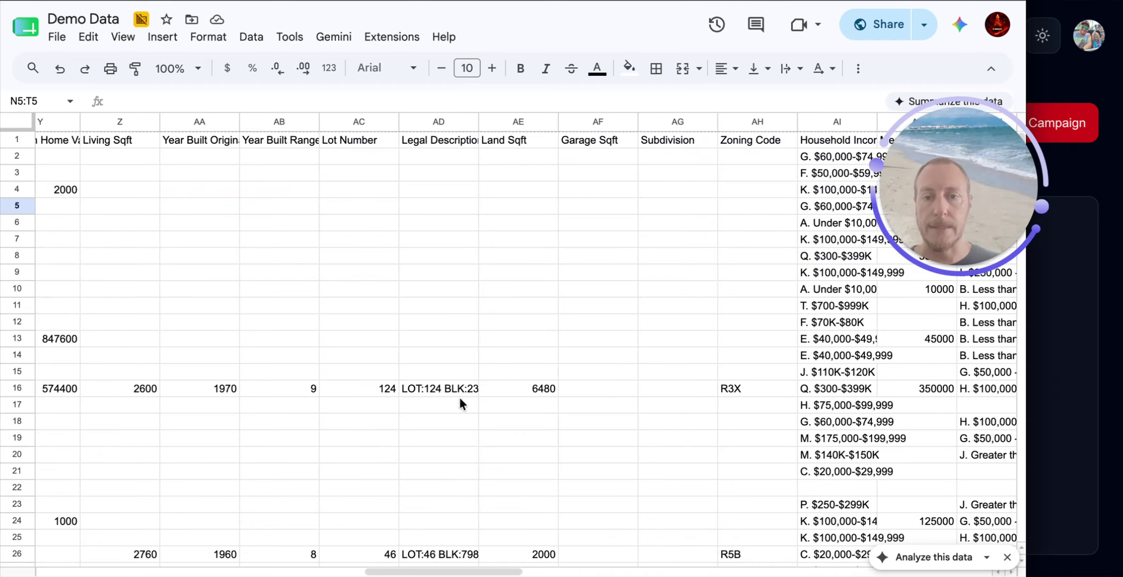
pyautogui.click(457, 388)
pyautogui.hscroll(4, 641, 361)
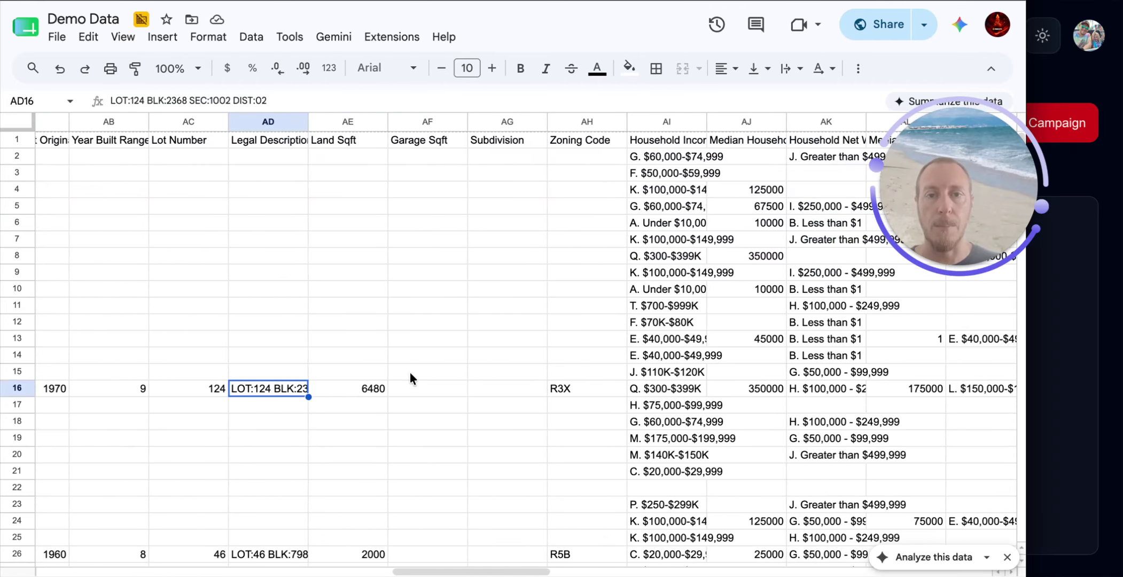
pyautogui.scroll(-10, 412, 381)
pyautogui.scroll(10, 412, 381)
# Examine the household income, credit score, children and interest columns, selecting AI4:AI17 and the Travel Vacation cell in row 15.
pyautogui.hscroll(6, 597, 310)
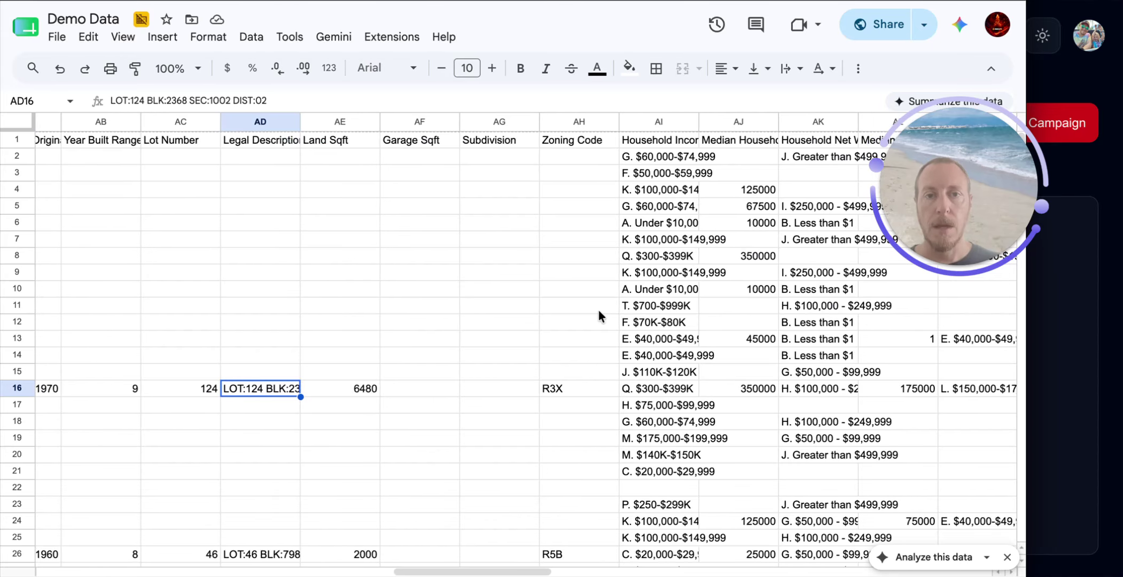
pyautogui.moveTo(410, 190); pyautogui.dragTo(411, 410)
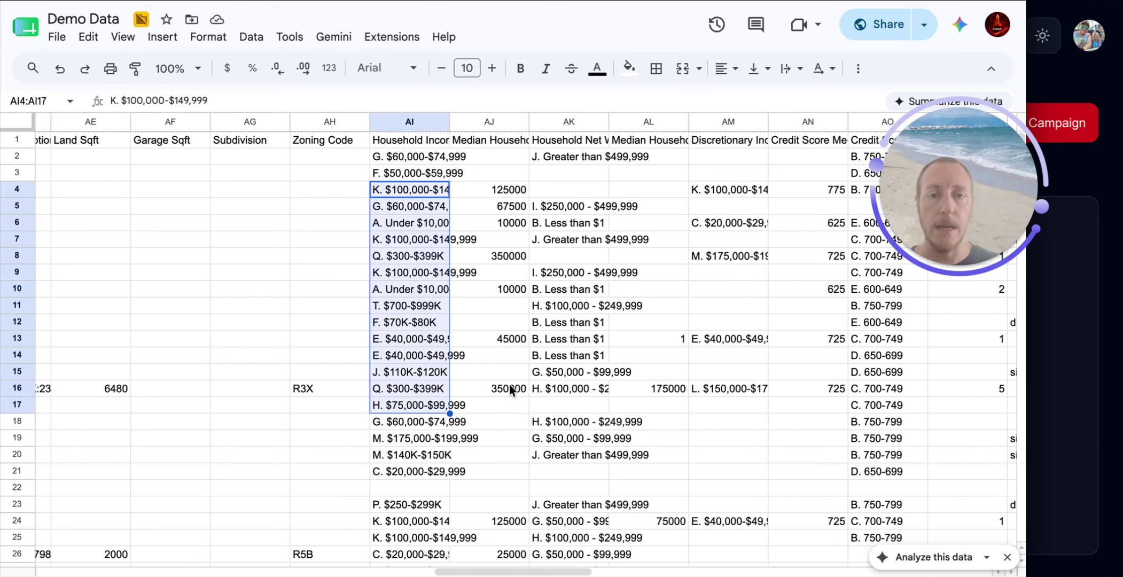
pyautogui.hscroll(10, 624, 332)
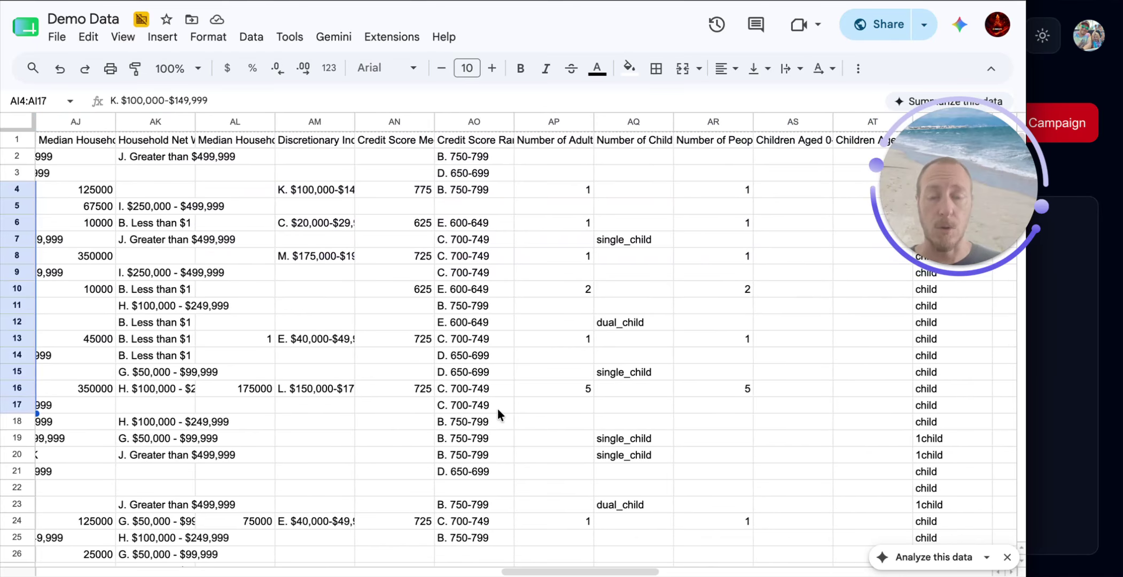
pyautogui.hscroll(10, 498, 409)
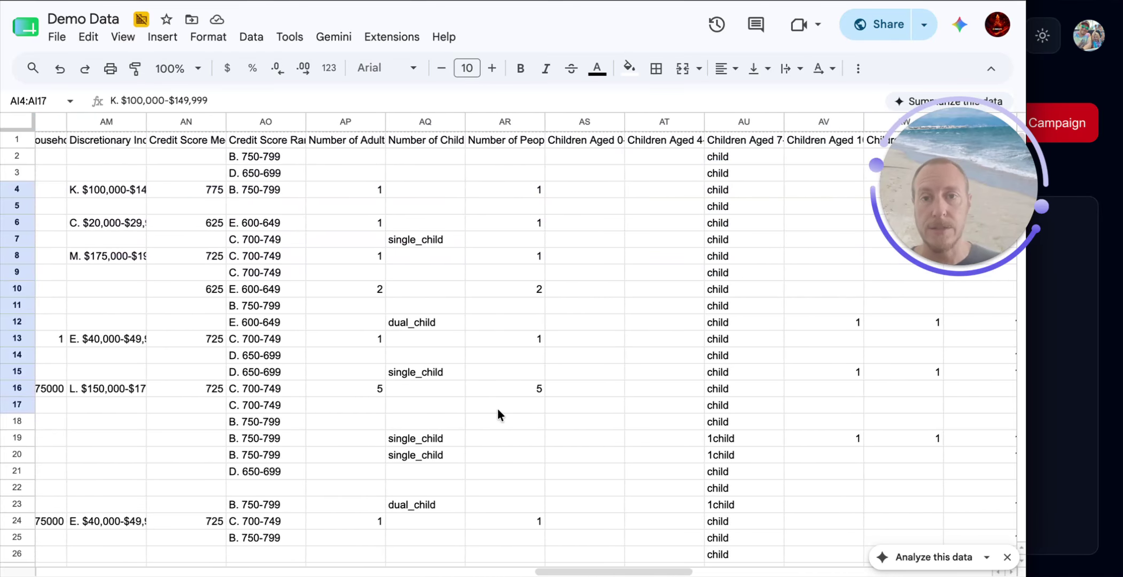
pyautogui.hscroll(14, 515, 342)
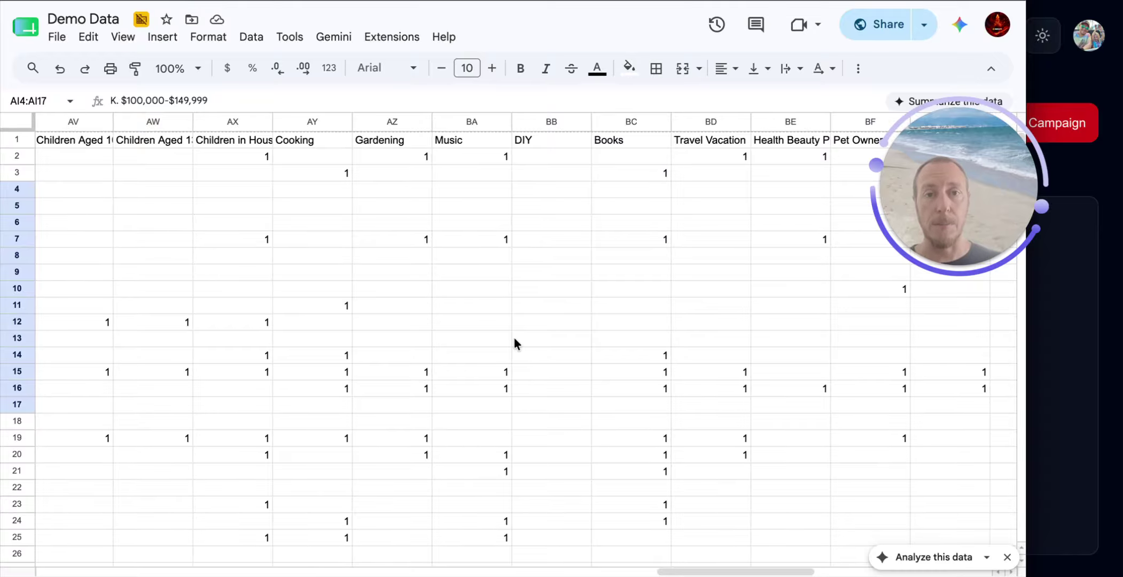
pyautogui.click(730, 374)
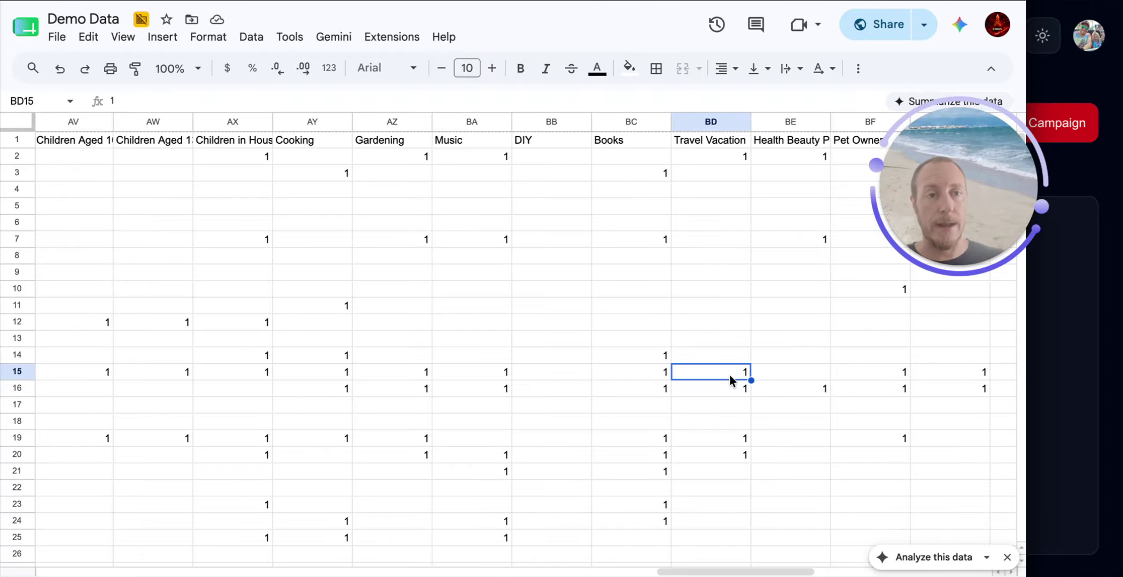
# Examine the interest, occupation, charity and census columns, selecting Fitness cells BH15:BH16, BH19:BH22 and BH9:BH13, and return to the first columns.
pyautogui.hscroll(10, 729, 374)
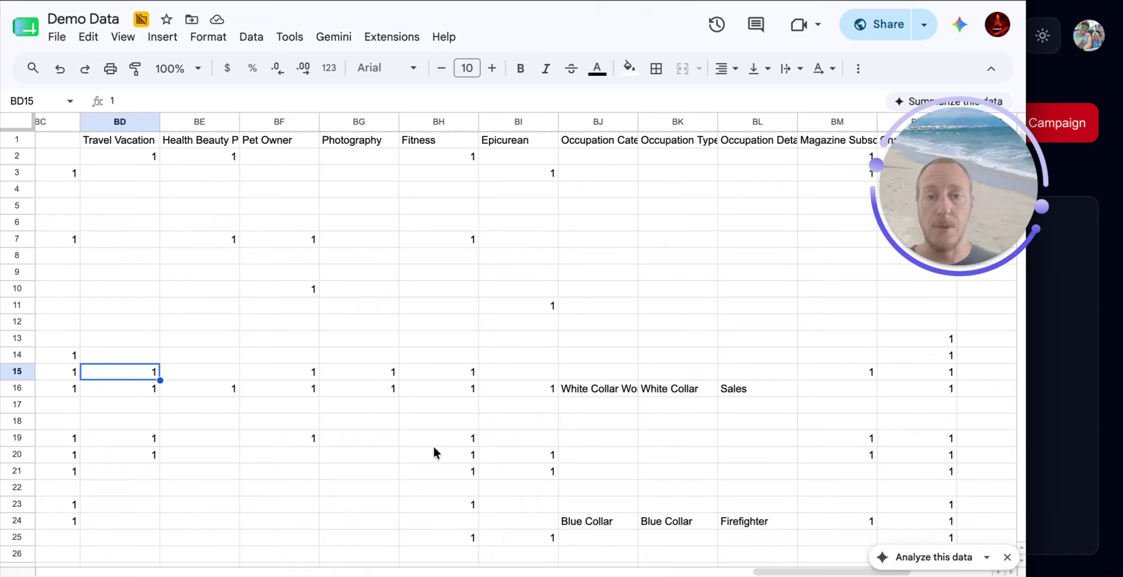
pyautogui.moveTo(458, 371); pyautogui.dragTo(459, 389)
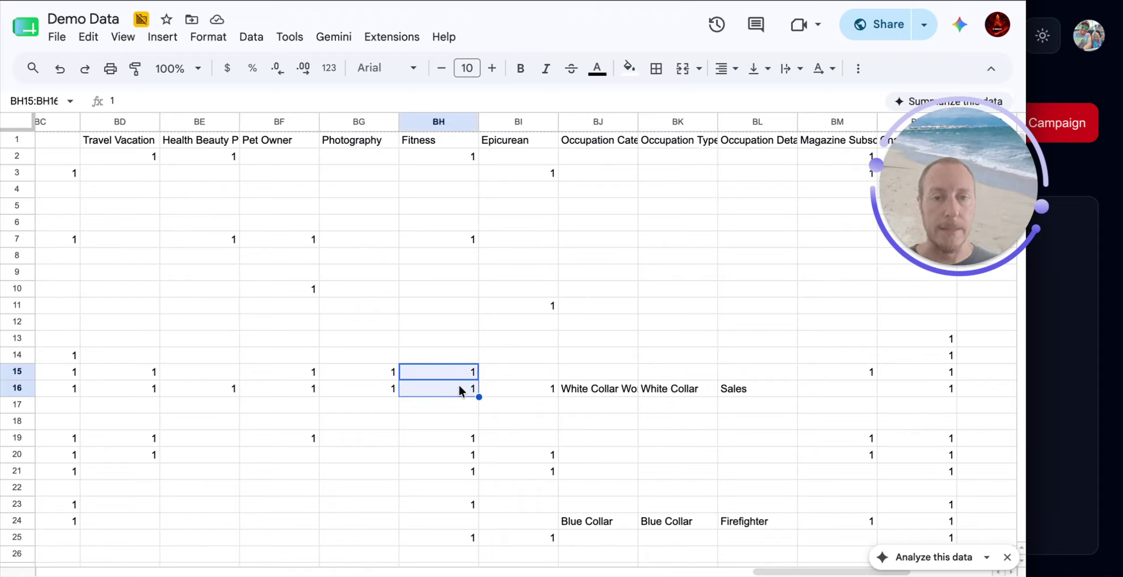
pyautogui.moveTo(443, 439); pyautogui.dragTo(442, 494)
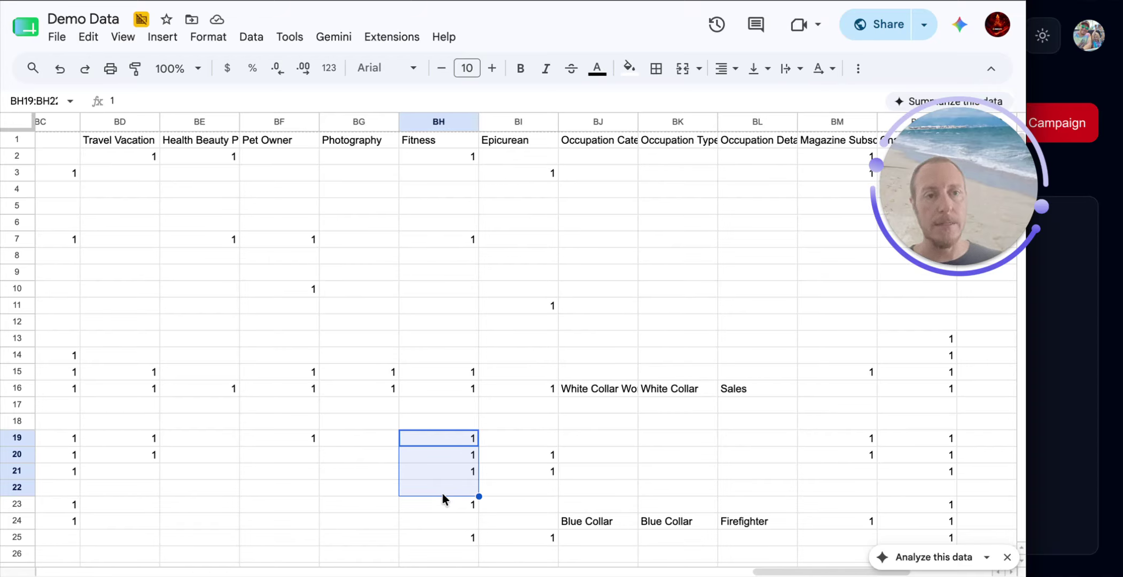
pyautogui.moveTo(455, 266); pyautogui.dragTo(455, 344)
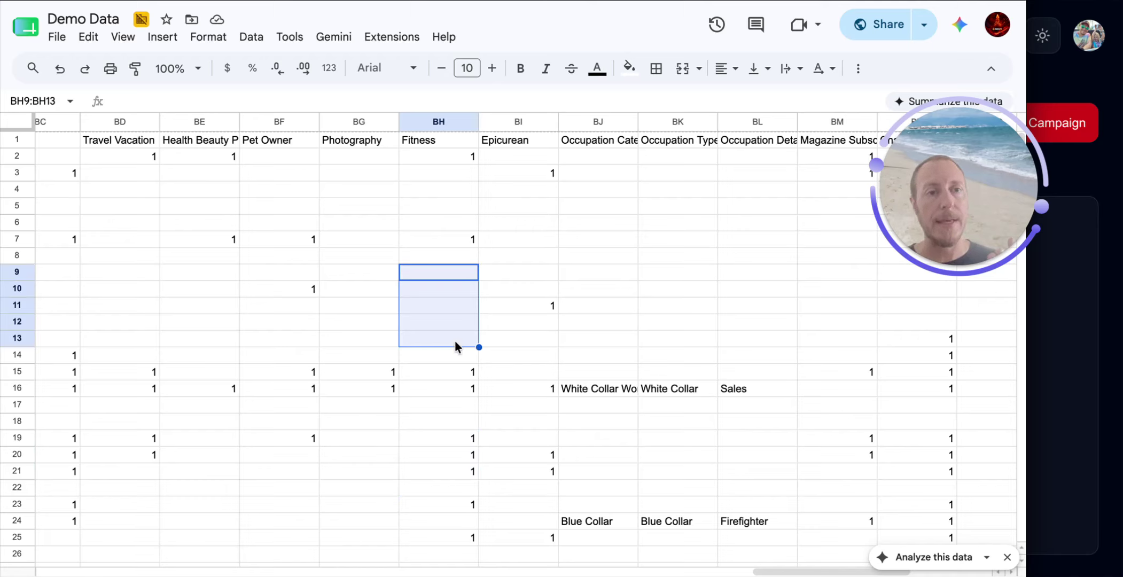
pyautogui.hscroll(10, 455, 340)
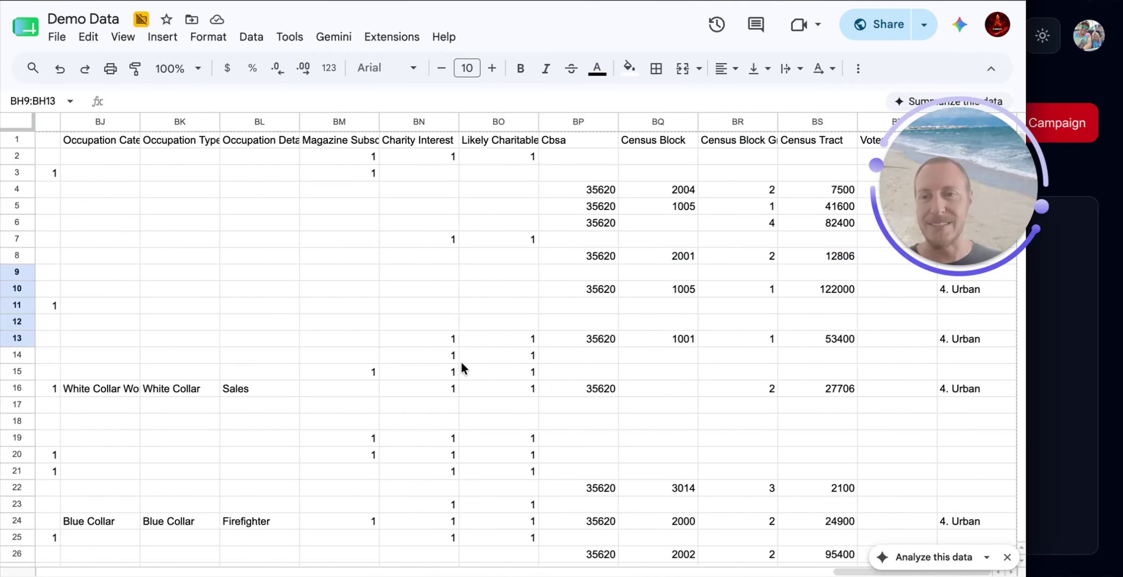
pyautogui.hscroll(-20, 461, 367)
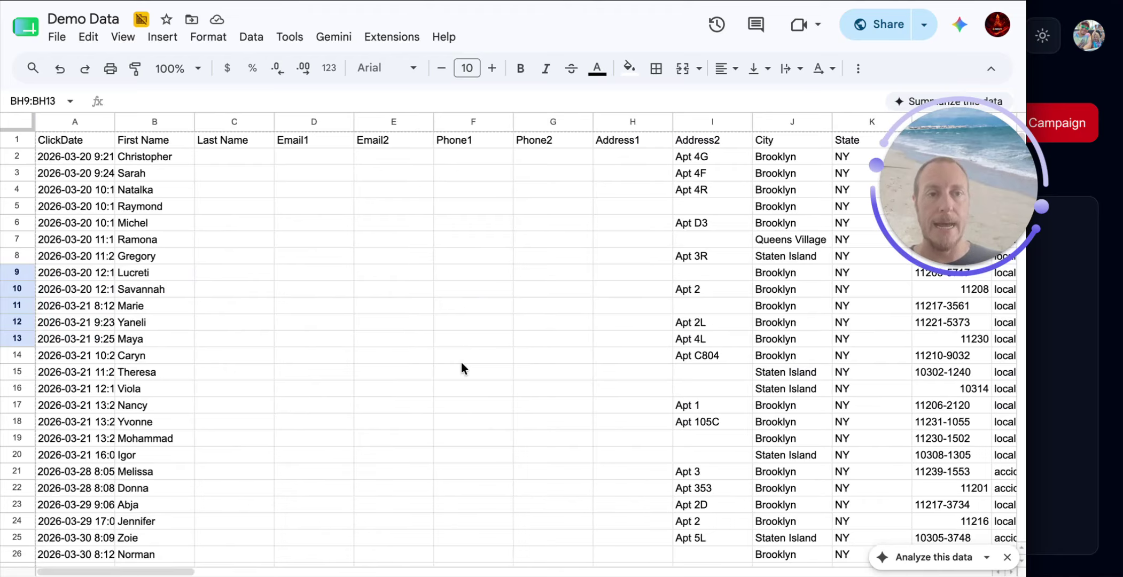
# Switch back to Power Up AI and show the integration options for the Company July'26 campaign.
pyautogui.click(1050, 325)
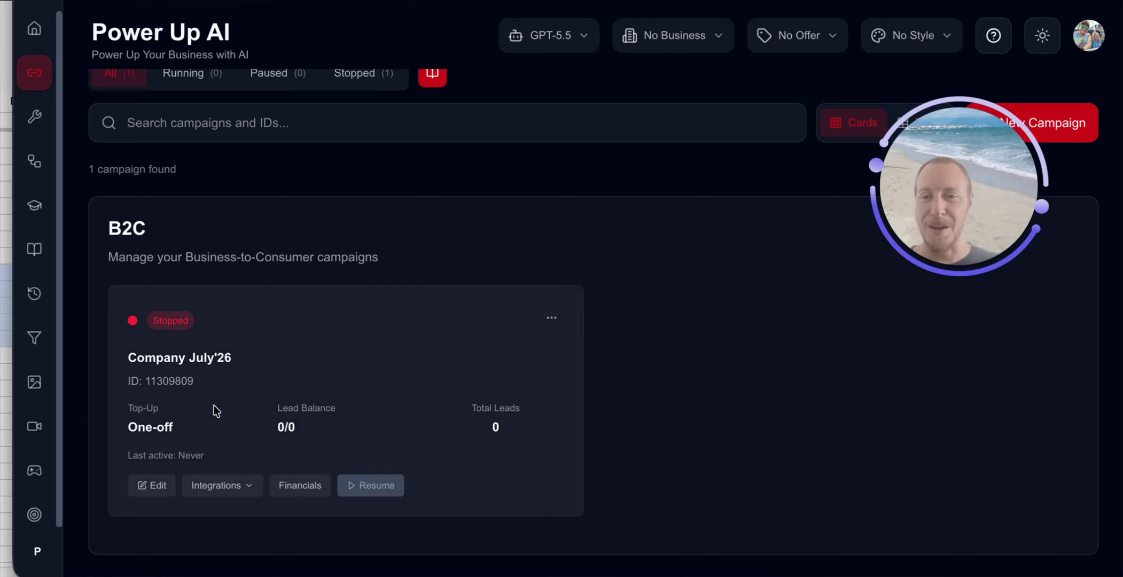
pyautogui.click(248, 487)
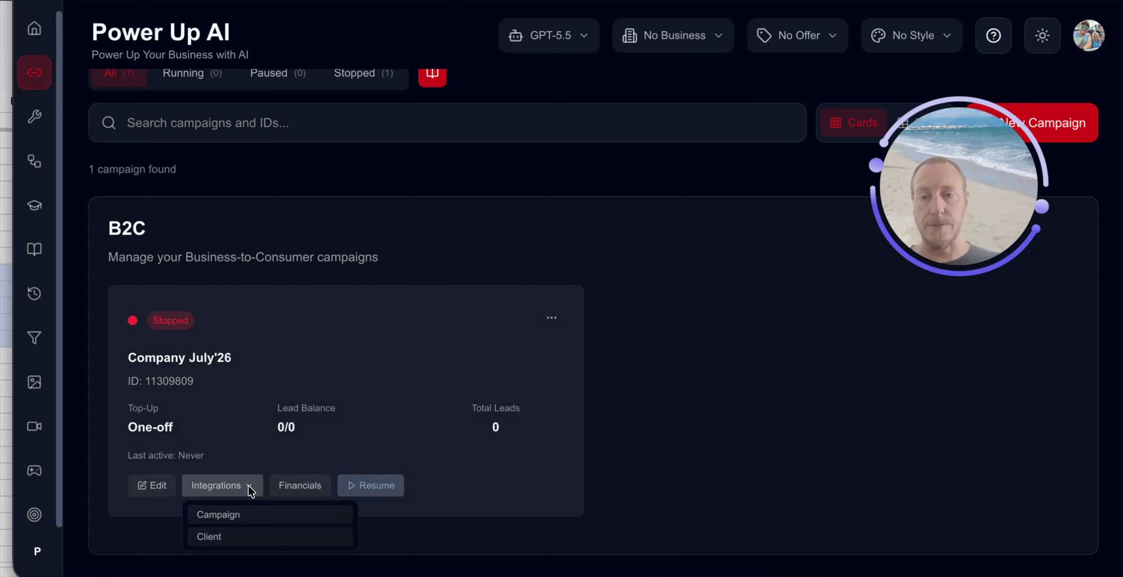